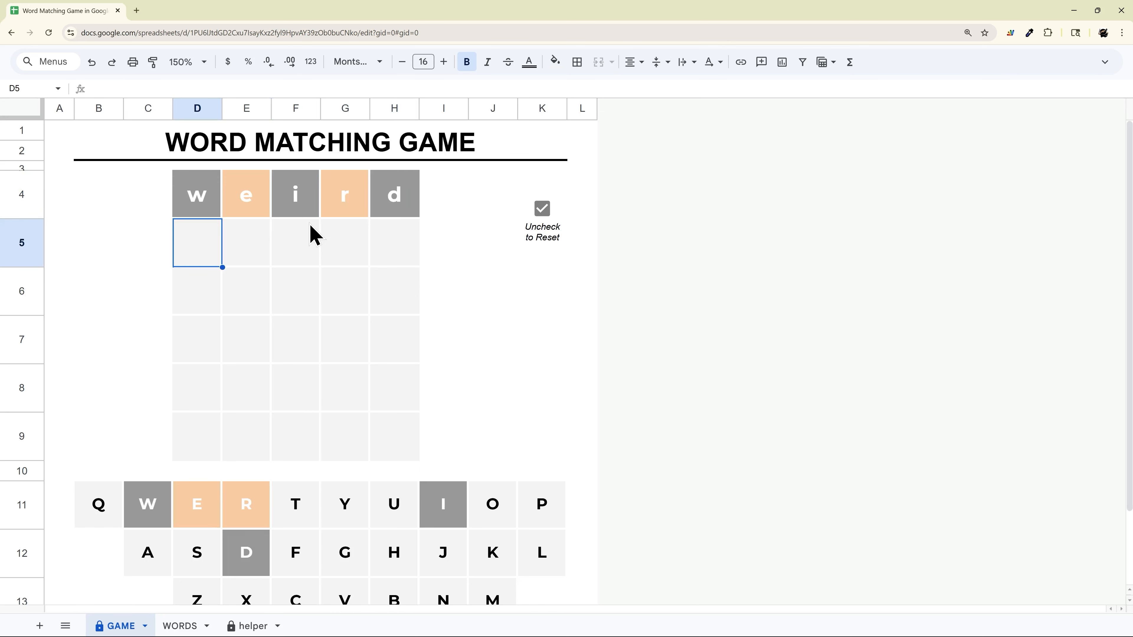
Clear the guess grid D4:H9 and reset the game by unchecking and rechecking the reset checkbox in K4
{"action": "left_click_drag", "start_coordinate": [198, 205], "coordinate": [412, 200]}
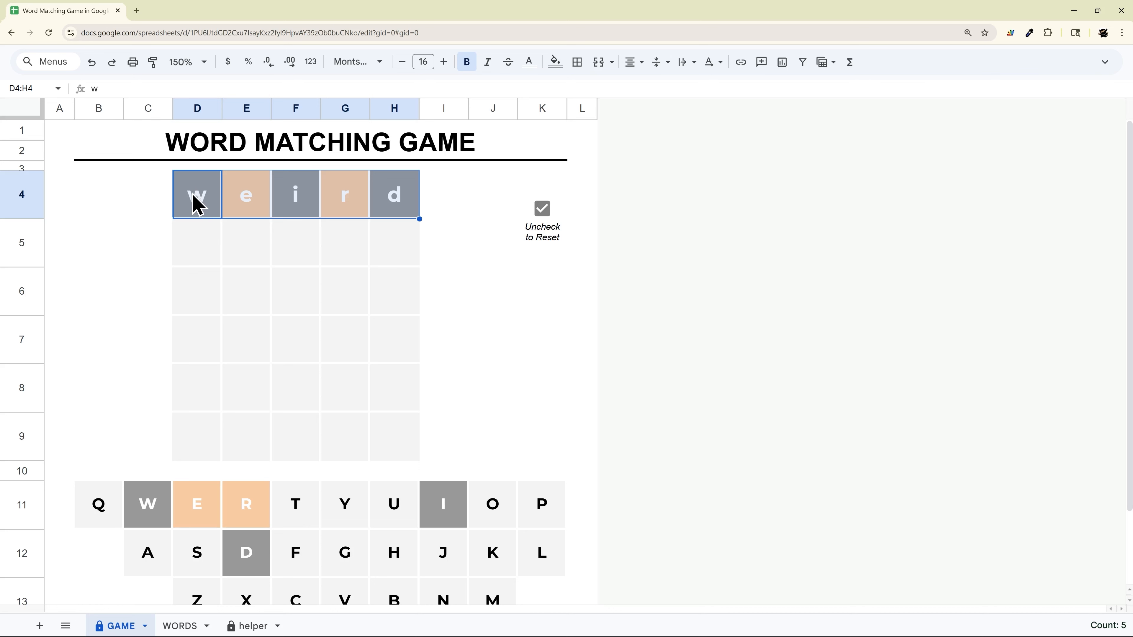
{"action": "left_click_drag", "start_coordinate": [198, 204], "coordinate": [402, 438]}
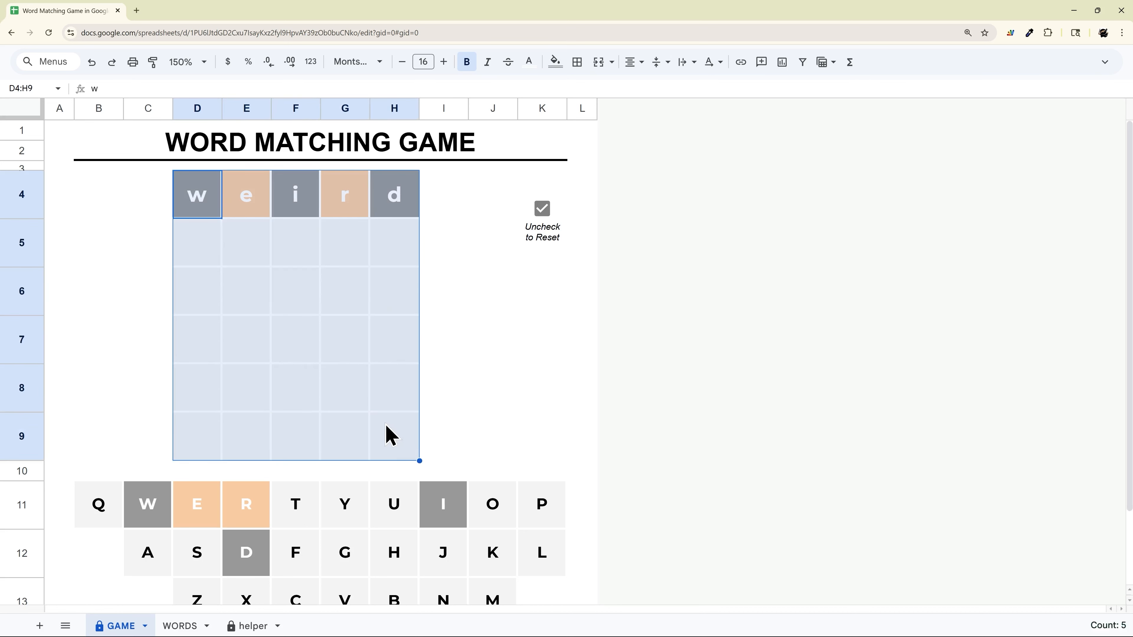
{"action": "key", "text": "Delete"}
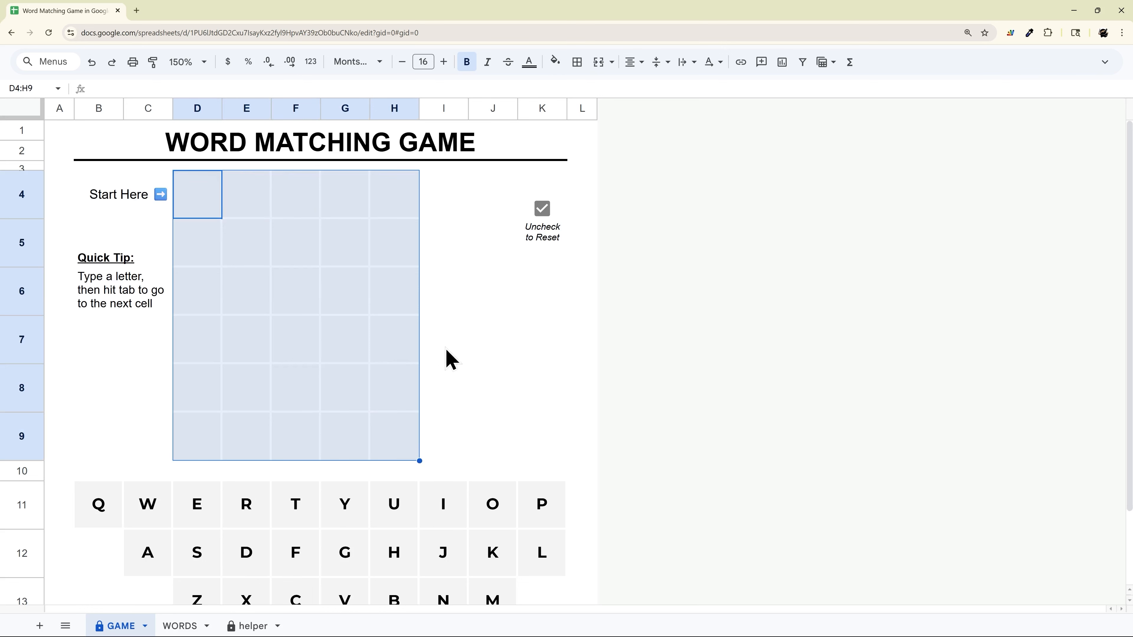
{"action": "left_click", "coordinate": [544, 211]}
{"action": "left_click", "coordinate": [544, 210]}
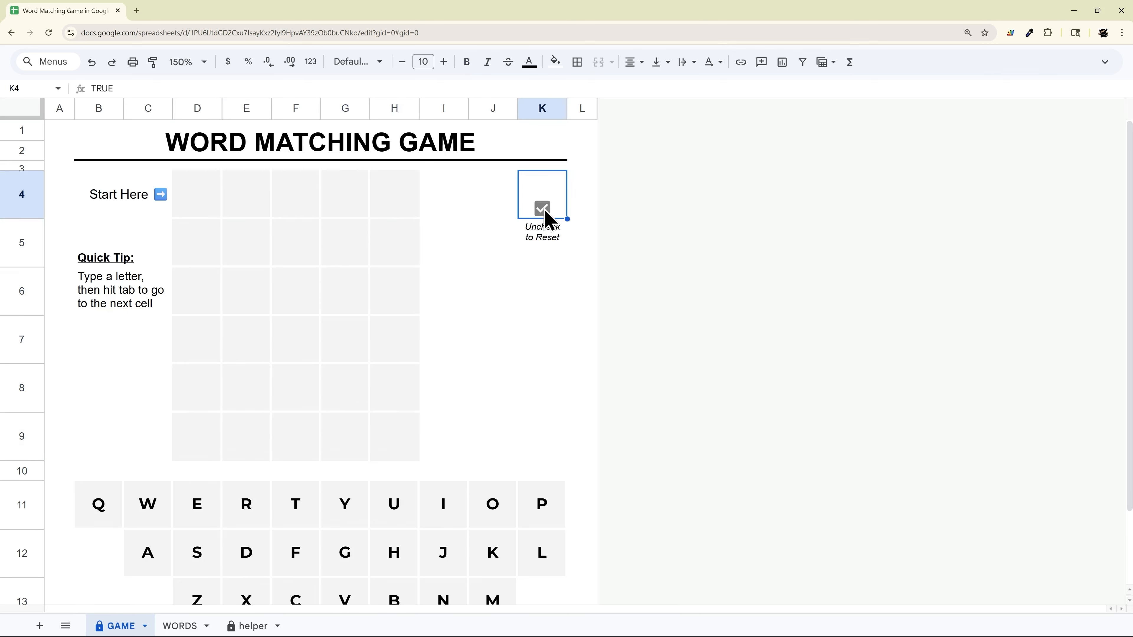
{"action": "left_click_drag", "start_coordinate": [195, 202], "coordinate": [383, 462]}
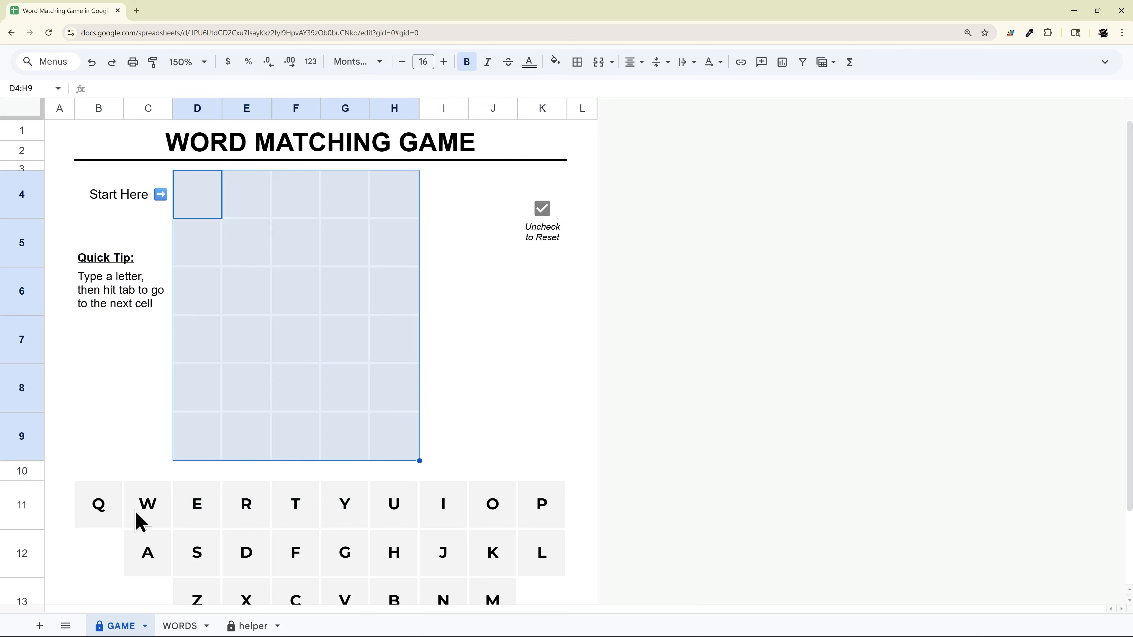
Add 10 more rows at the end of the WORDS sheet
{"action": "left_click", "coordinate": [178, 626]}
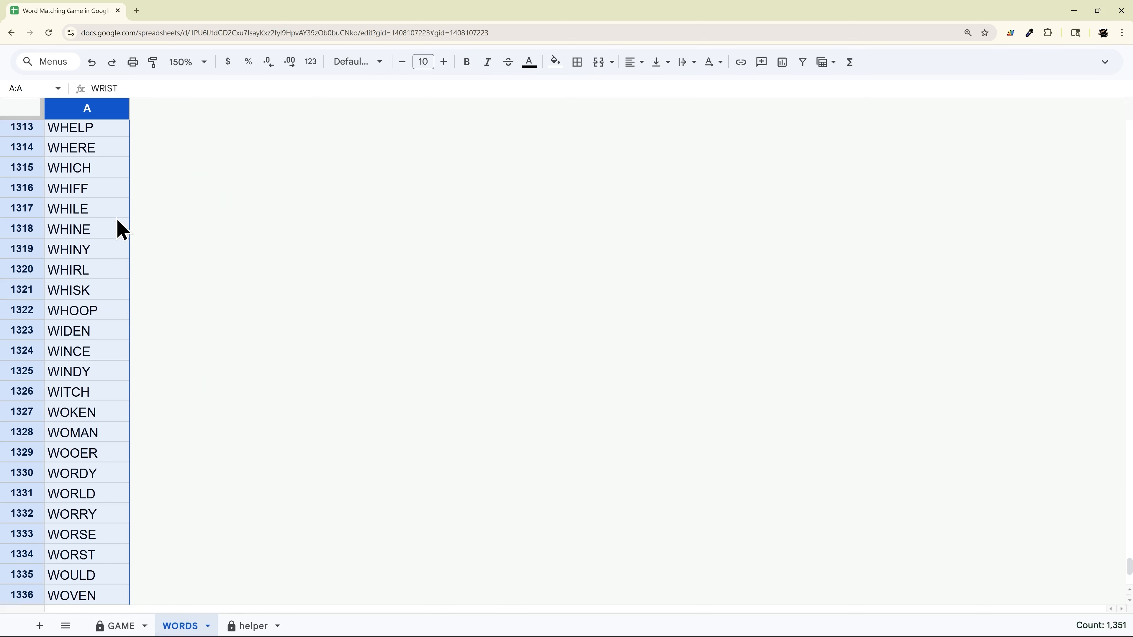
{"action": "scroll", "coordinate": [114, 313], "scroll_direction": "down", "scroll_amount": 2}
{"action": "scroll", "coordinate": [111, 374], "scroll_direction": "down", "scroll_amount": 10}
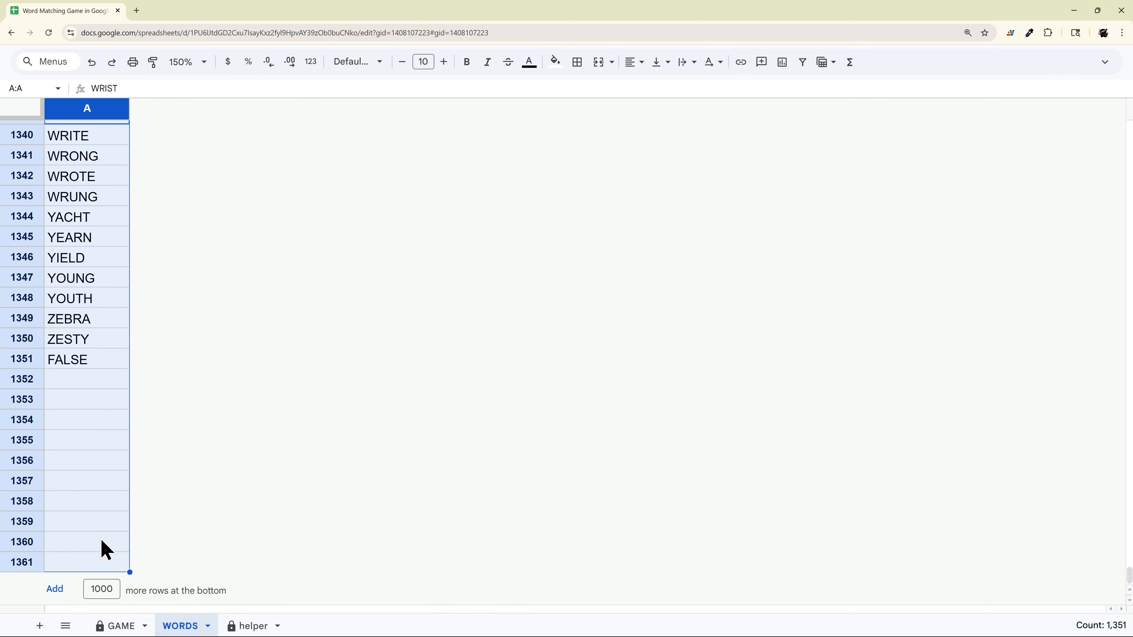
{"action": "left_click", "coordinate": [107, 588]}
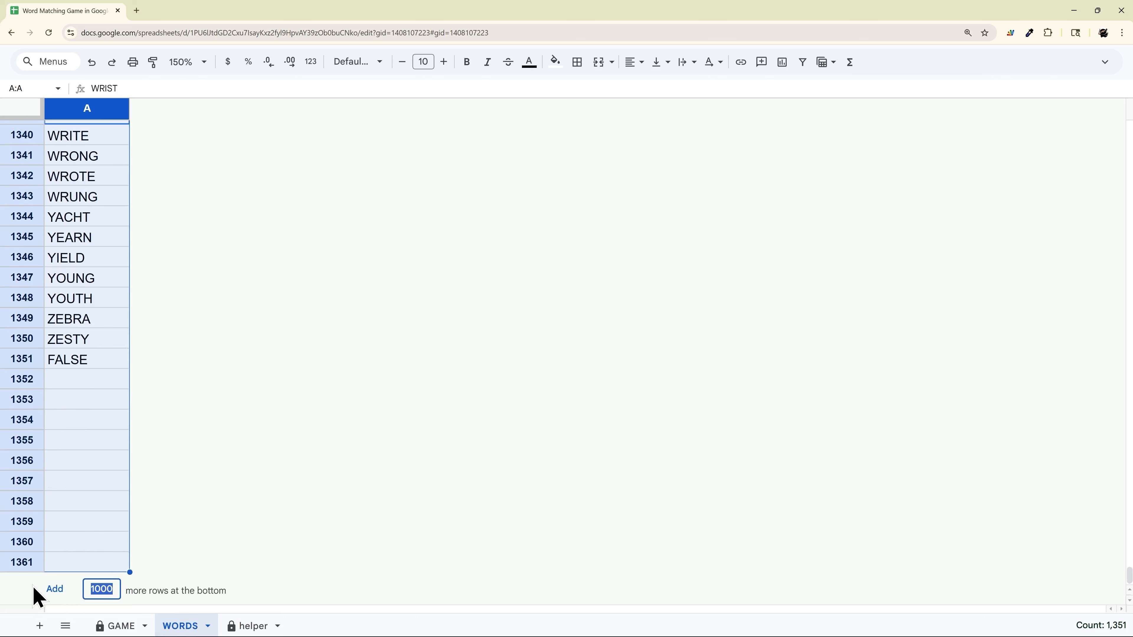
{"action": "type", "text": "10"}
{"action": "key", "text": "Return"}
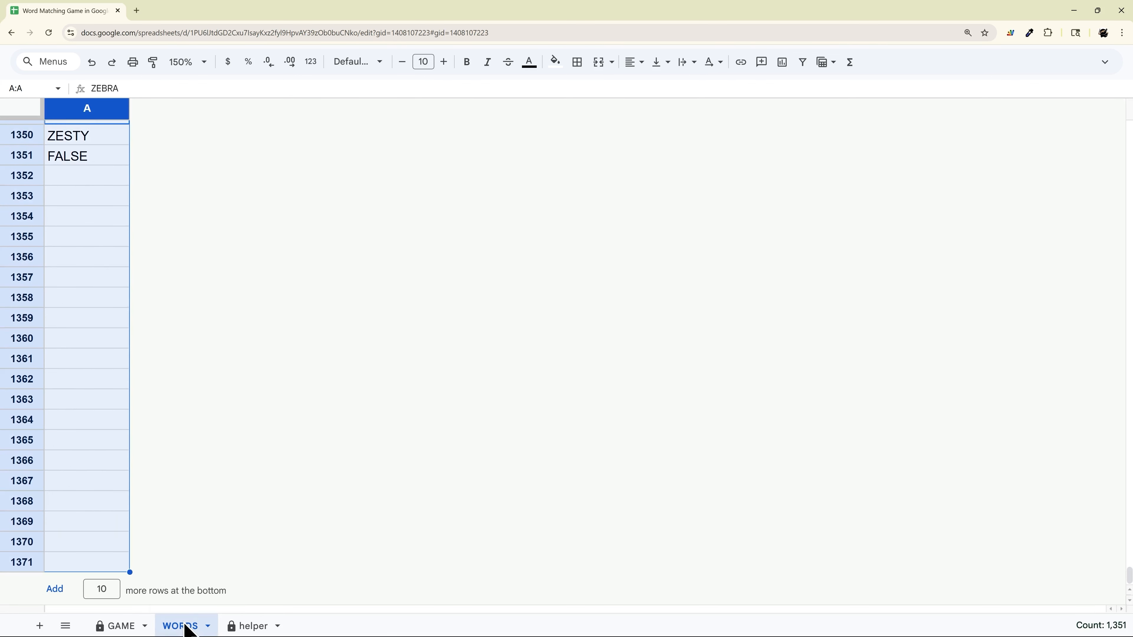
Hide the WORDS sheet and the protected helper sheet, accepting the edit warning
{"action": "right_click", "coordinate": [187, 627]}
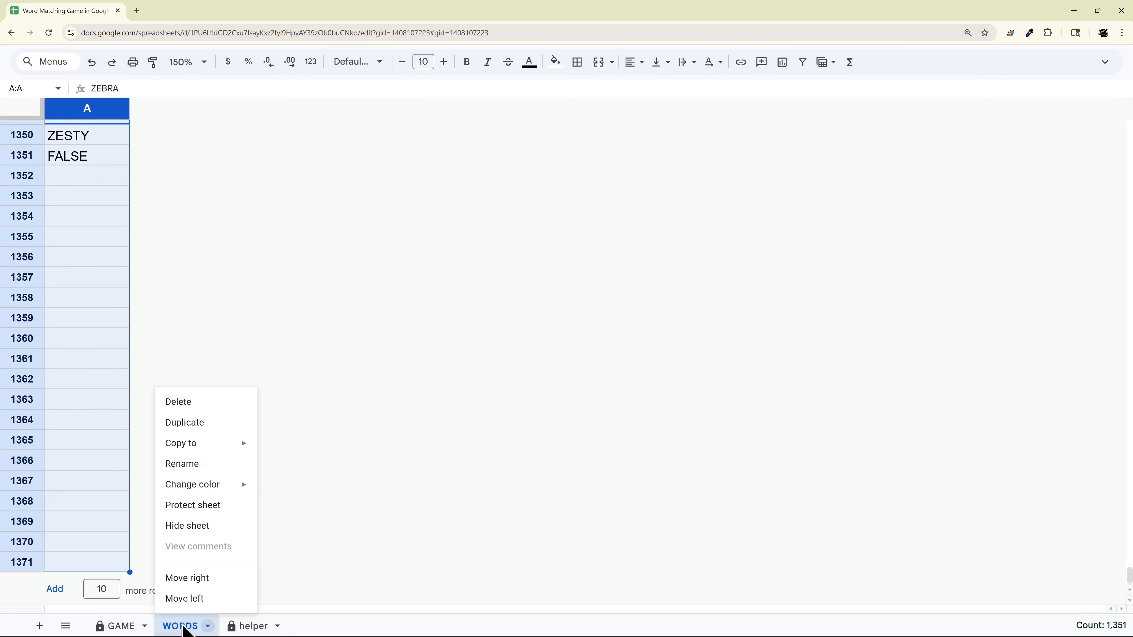
{"action": "left_click", "coordinate": [195, 529]}
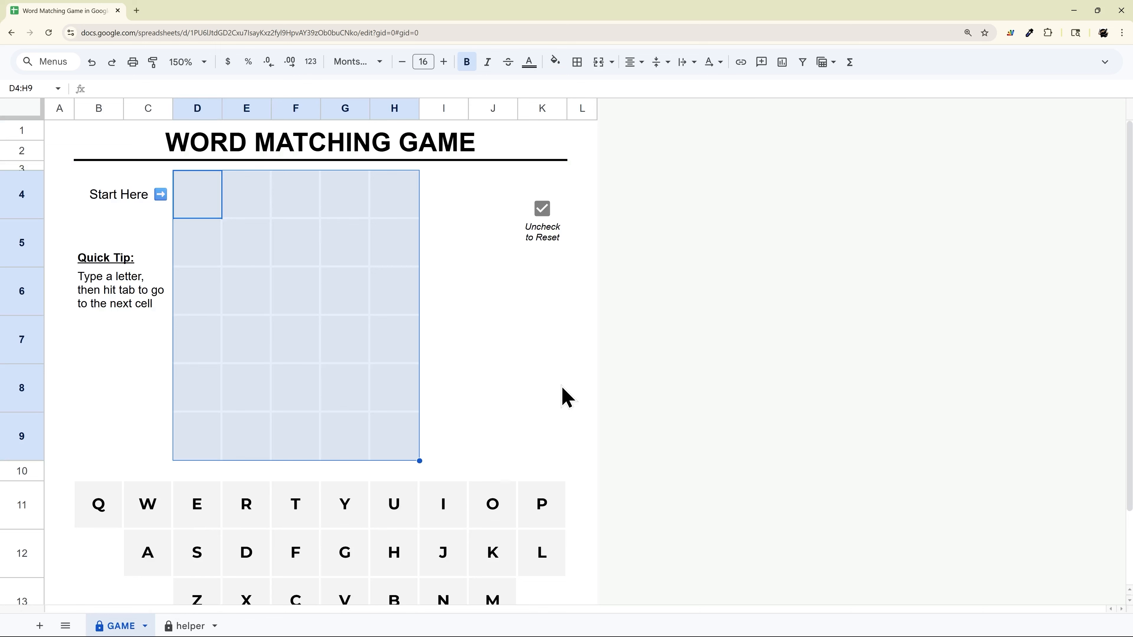
{"action": "left_click", "coordinate": [189, 625]}
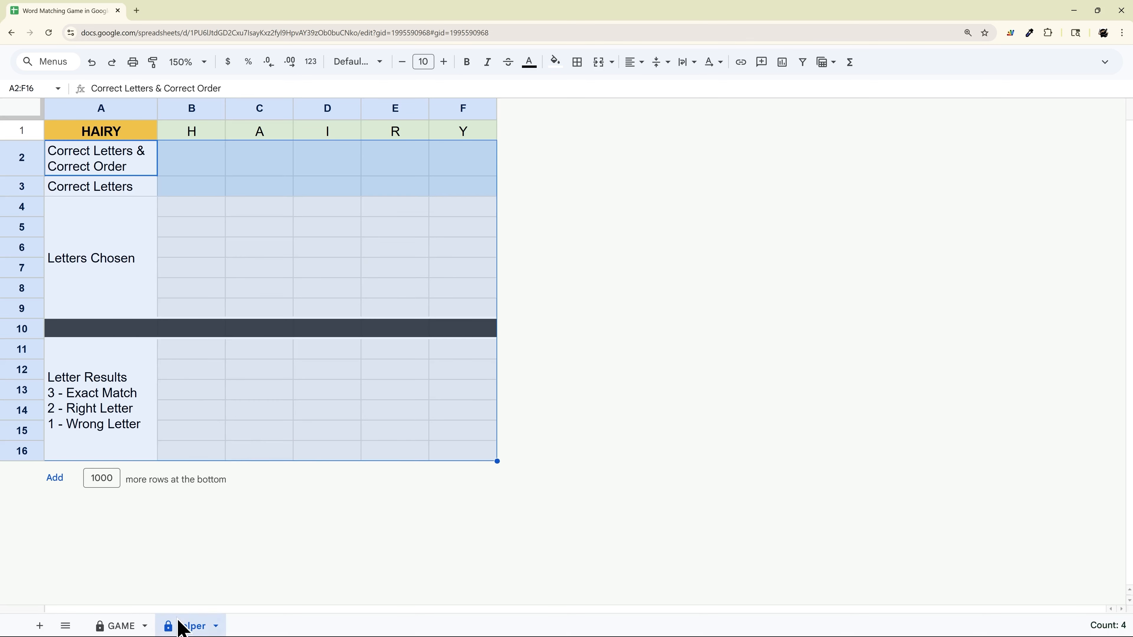
{"action": "right_click", "coordinate": [183, 626]}
{"action": "left_click", "coordinate": [192, 527]}
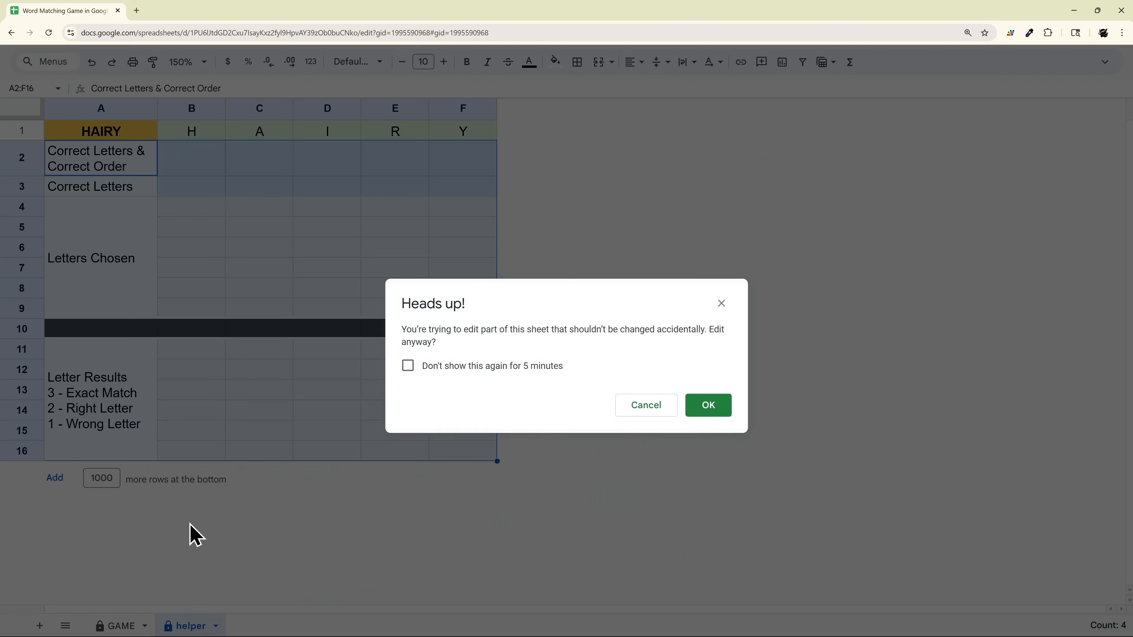
{"action": "left_click", "coordinate": [700, 405]}
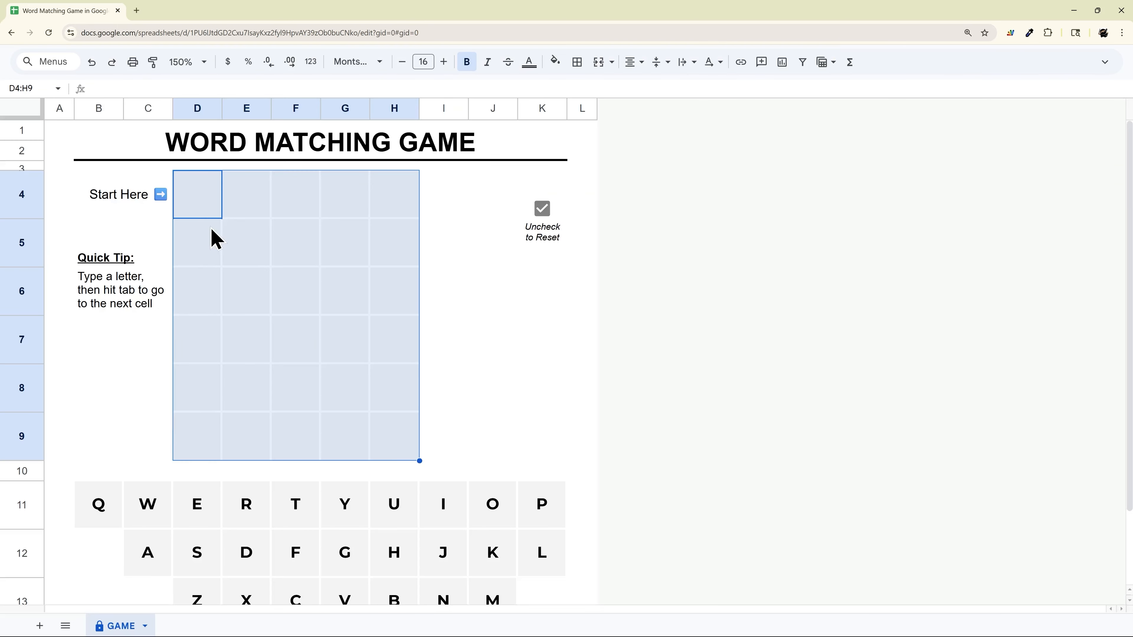
Enter the guess "weird" one letter per cell across D4:H4 on the GAME sheet
{"action": "left_click", "coordinate": [199, 204]}
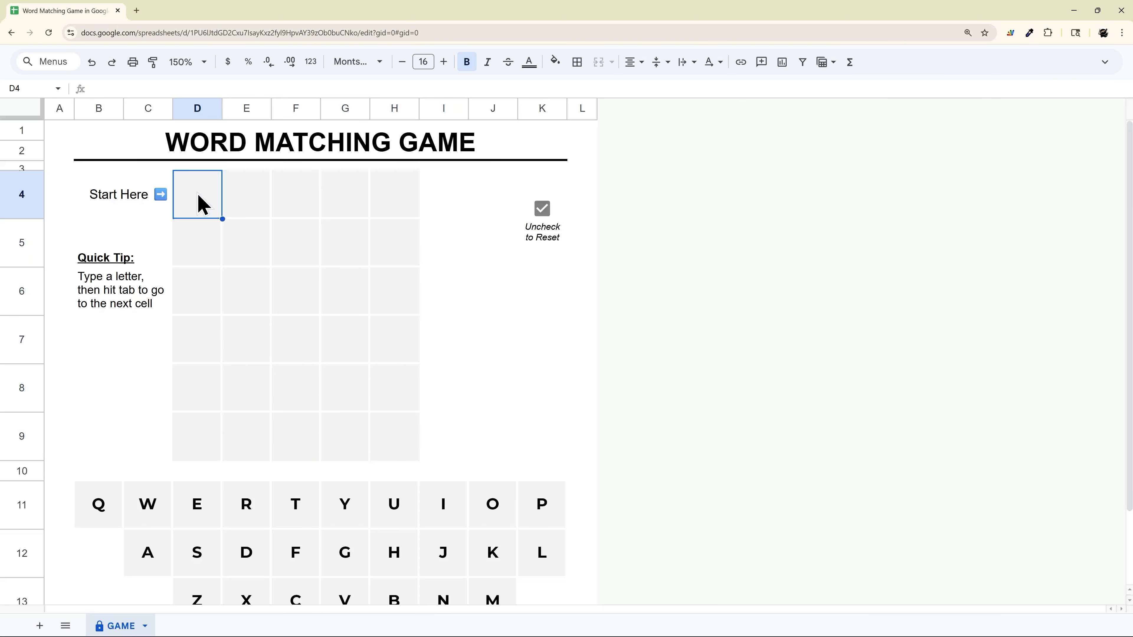
{"action": "type", "text": "w"}
{"action": "key", "text": "Tab"}
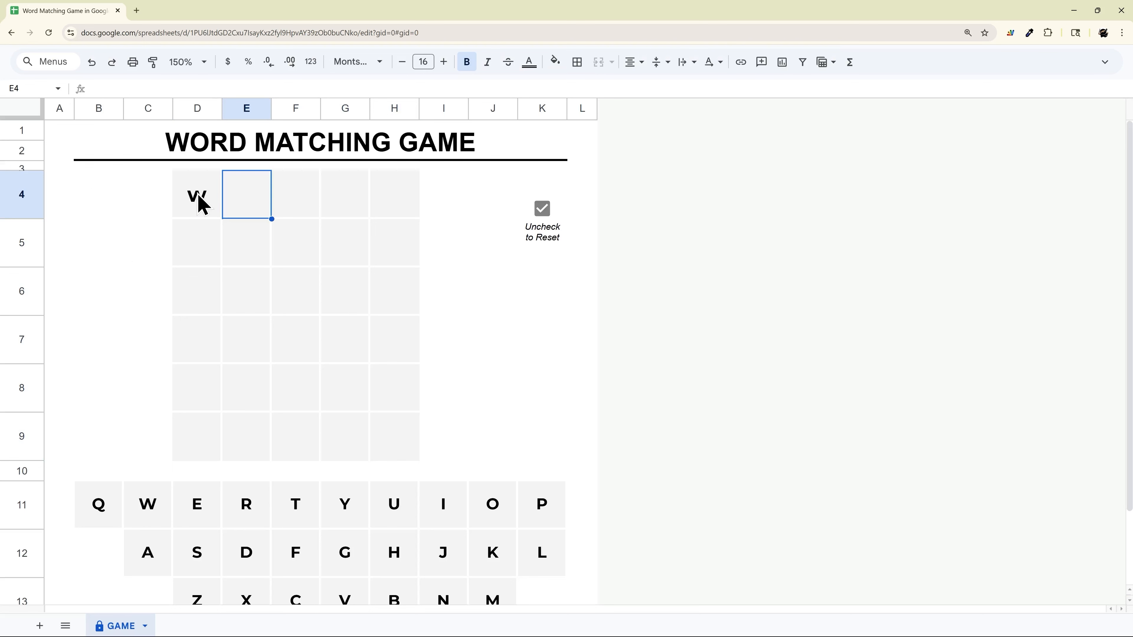
{"action": "type", "text": "e"}
{"action": "key", "text": "Tab"}
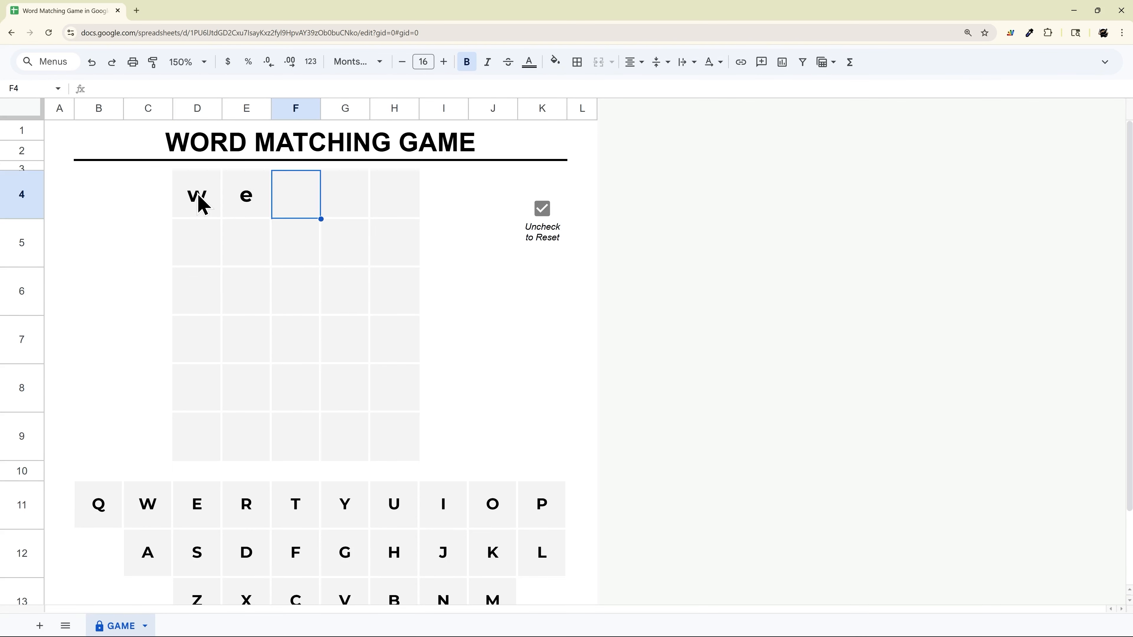
{"action": "type", "text": "i"}
{"action": "key", "text": "Tab"}
{"action": "type", "text": "r"}
{"action": "key", "text": "Tab"}
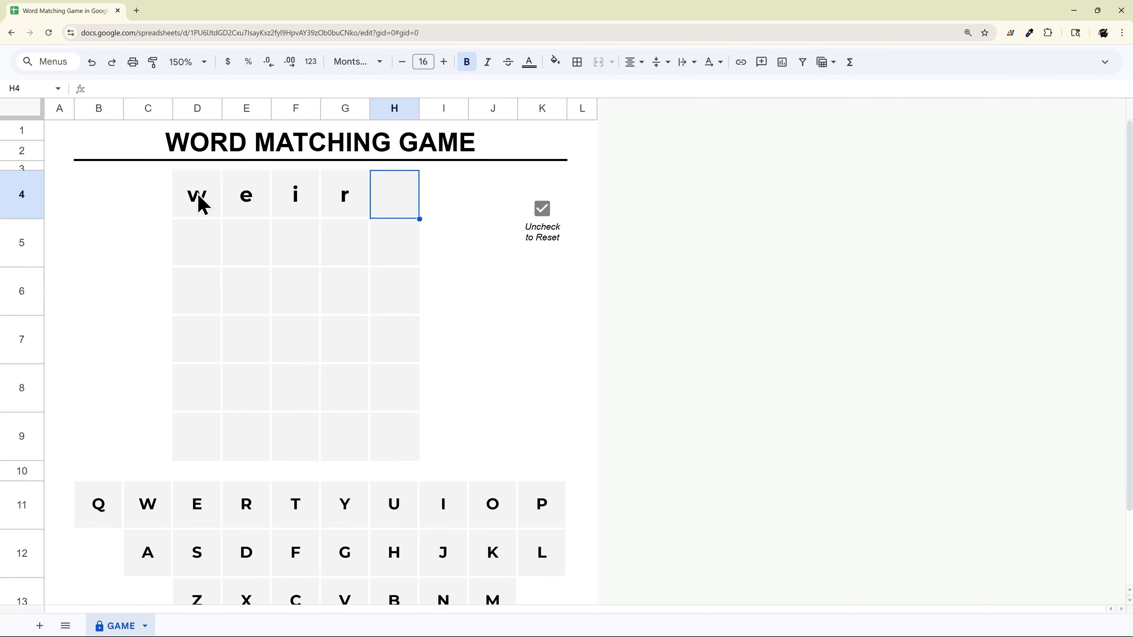
{"action": "type", "text": "d"}
{"action": "key", "text": "Return"}
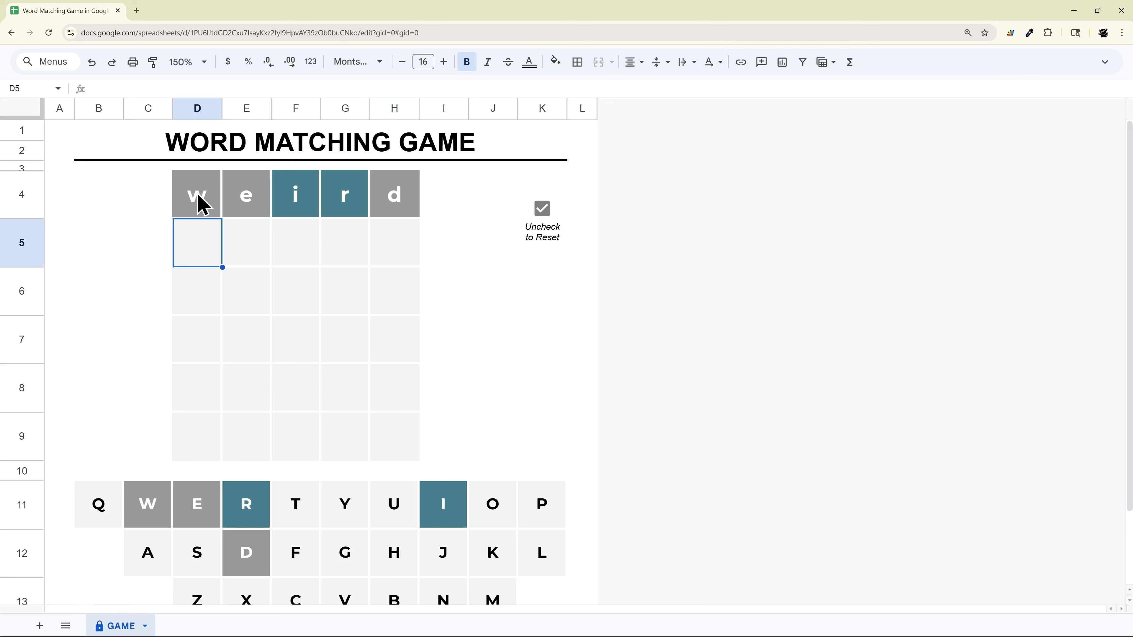
Delete the guess from D4:H9 and toggle the reset checkbox off and on to draw a new word
{"action": "left_click_drag", "start_coordinate": [199, 203], "coordinate": [397, 198]}
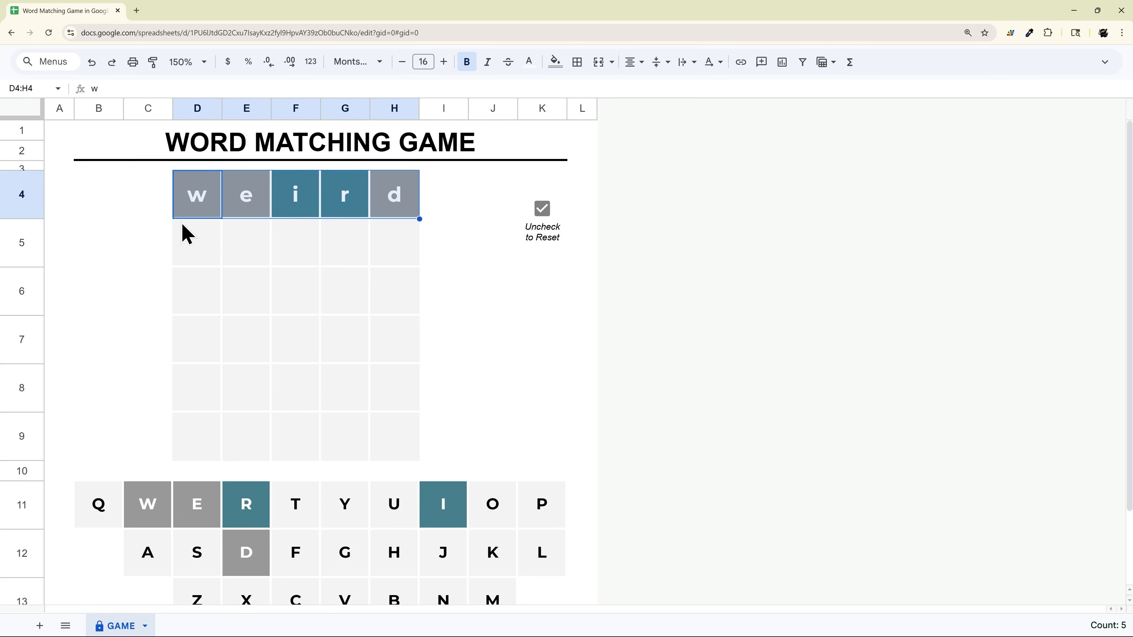
{"action": "left_click_drag", "start_coordinate": [192, 203], "coordinate": [399, 441]}
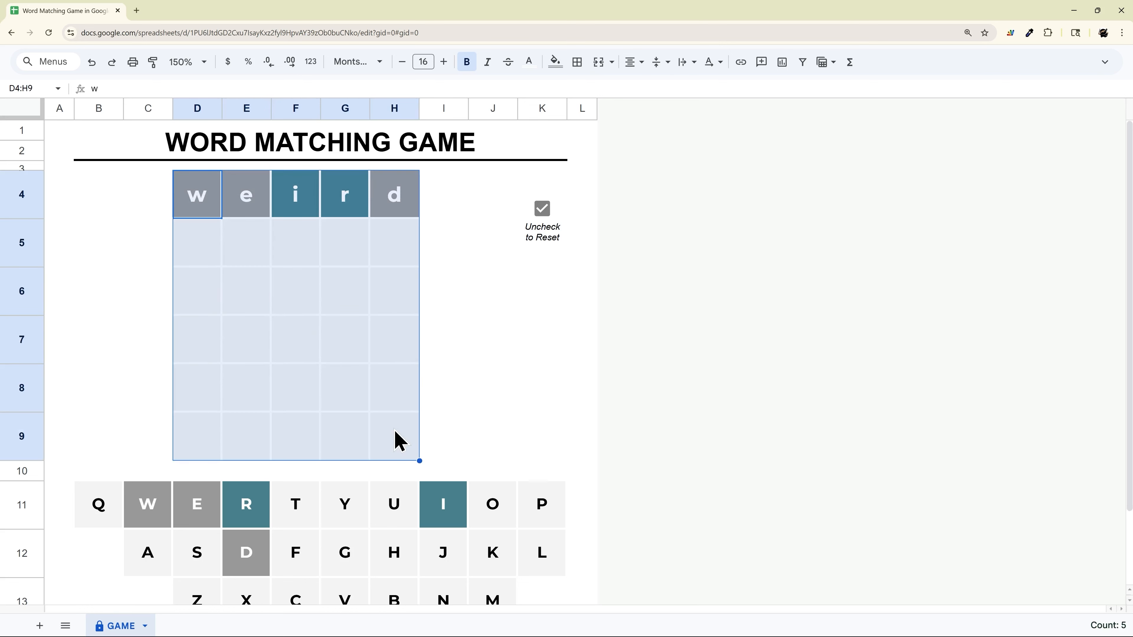
{"action": "key", "text": "Delete"}
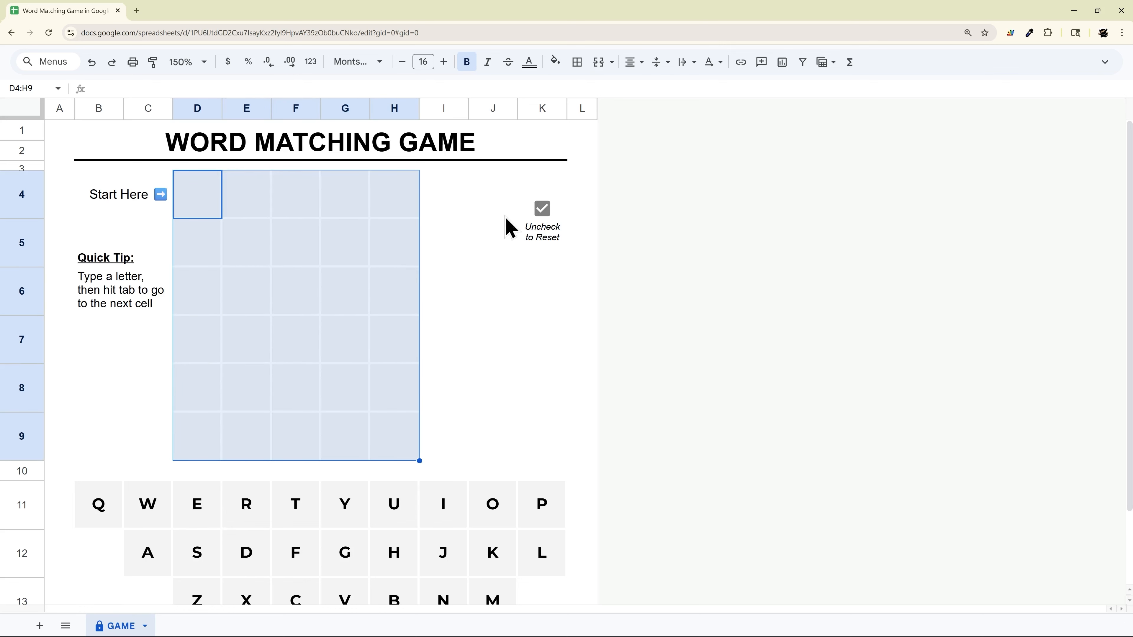
{"action": "left_click", "coordinate": [543, 209]}
{"action": "left_click", "coordinate": [544, 209]}
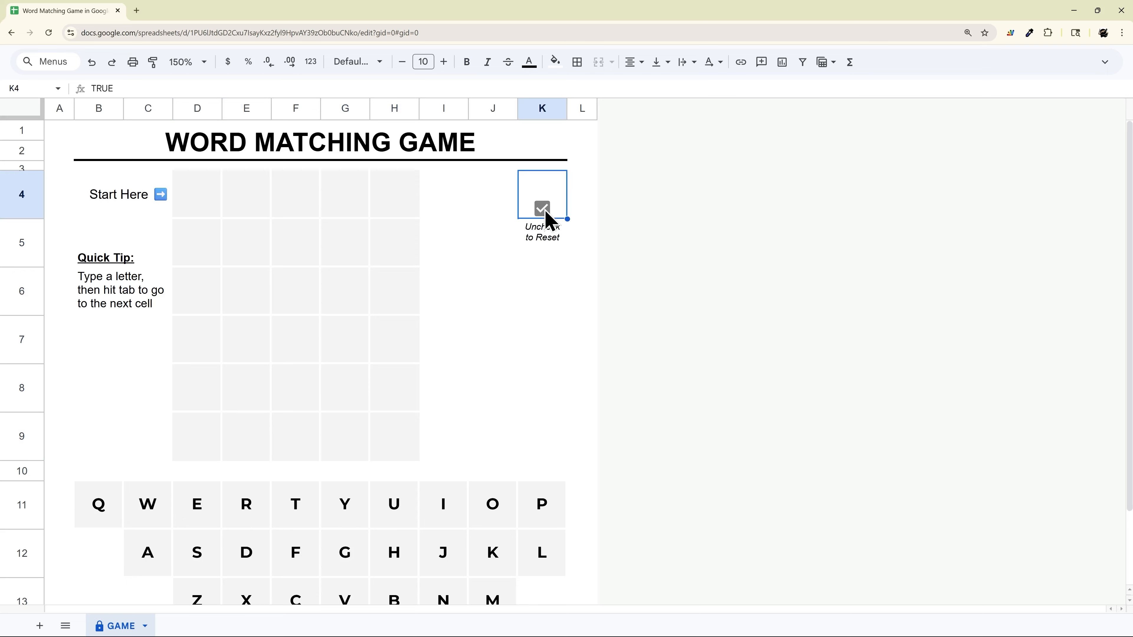
Unhide the helper sheet and select the secret word in cell A1 to inspect its formula
{"action": "left_click", "coordinate": [65, 626]}
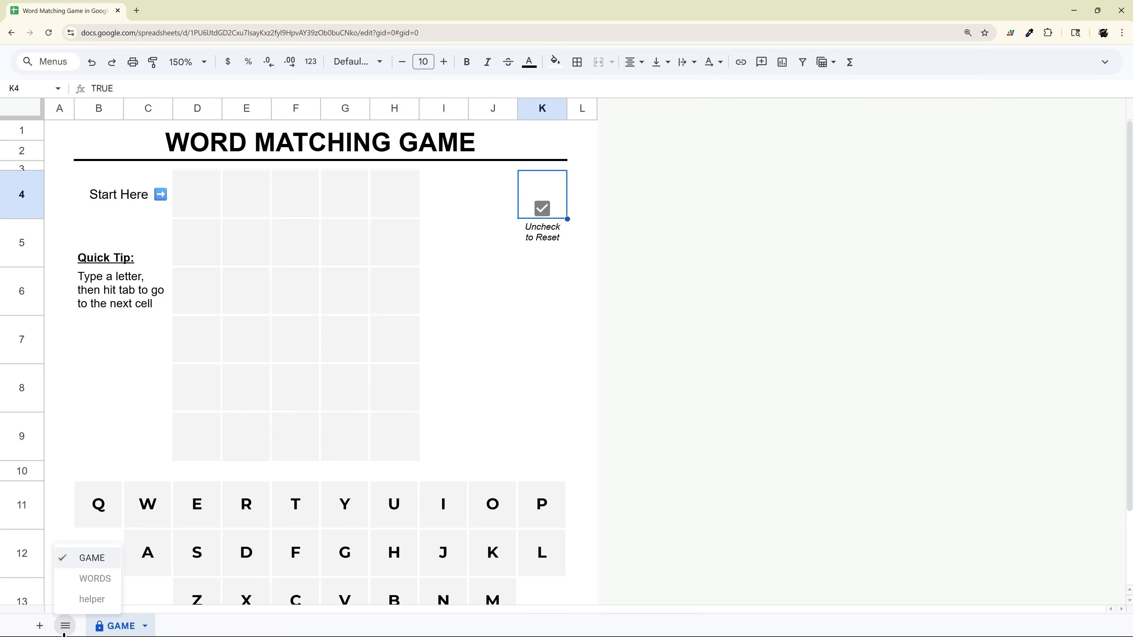
{"action": "left_click", "coordinate": [91, 599]}
{"action": "key", "text": "Escape"}
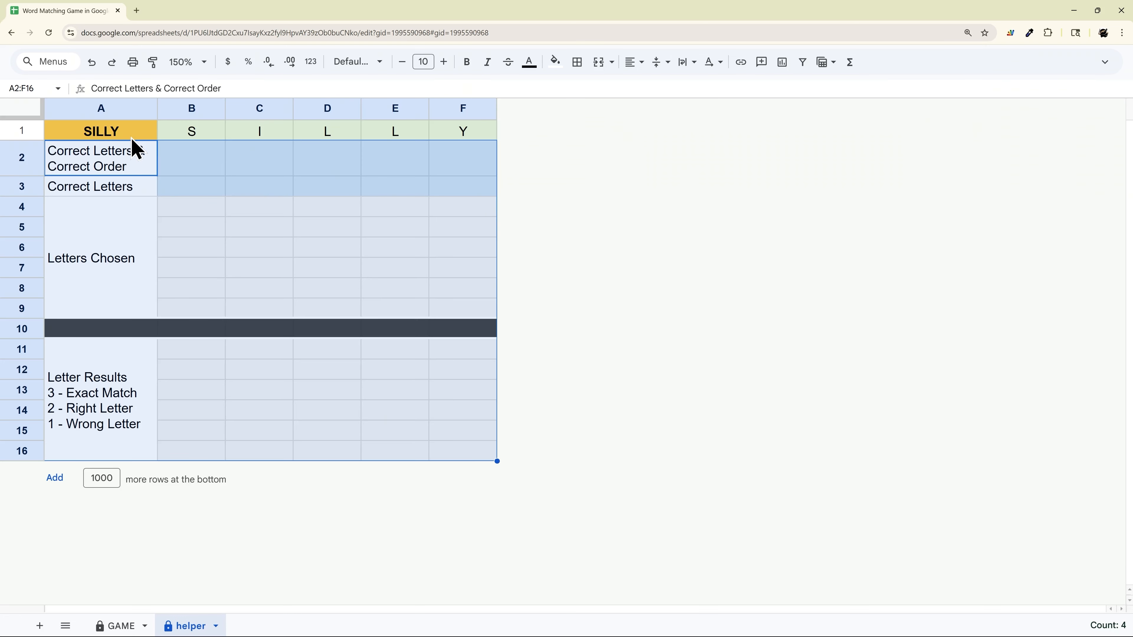
{"action": "left_click", "coordinate": [108, 136]}
Toggle the reset checkbox off and on in the GAME sheet, and check the secret word in the helper sheet
{"action": "left_click", "coordinate": [115, 626]}
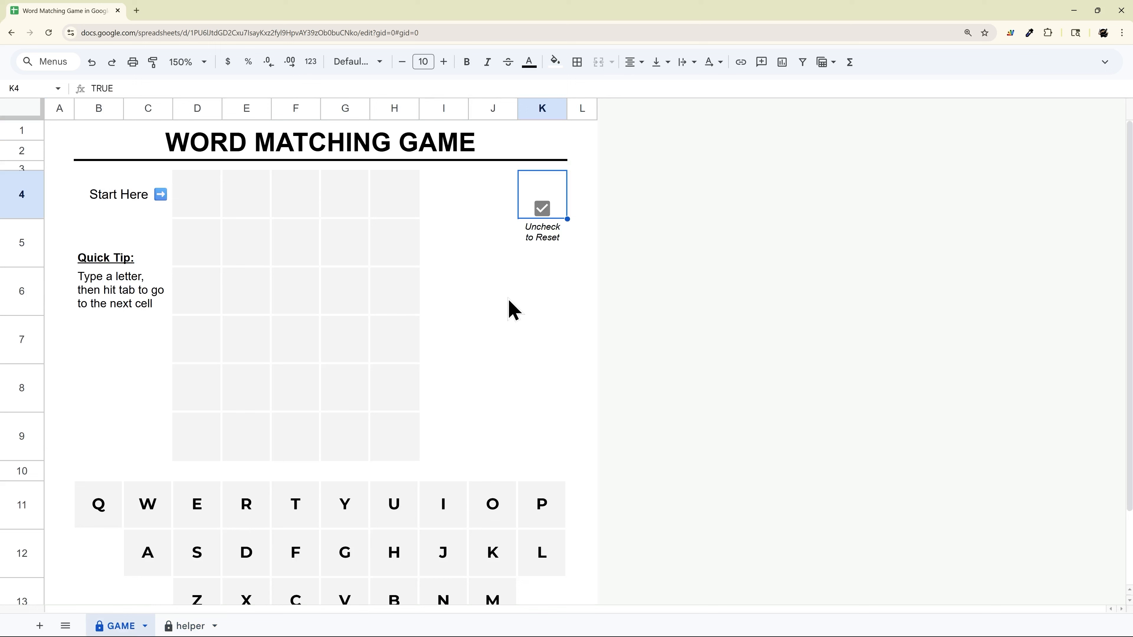
{"action": "left_click", "coordinate": [545, 212]}
{"action": "left_click", "coordinate": [545, 212]}
{"action": "left_click", "coordinate": [183, 627]}
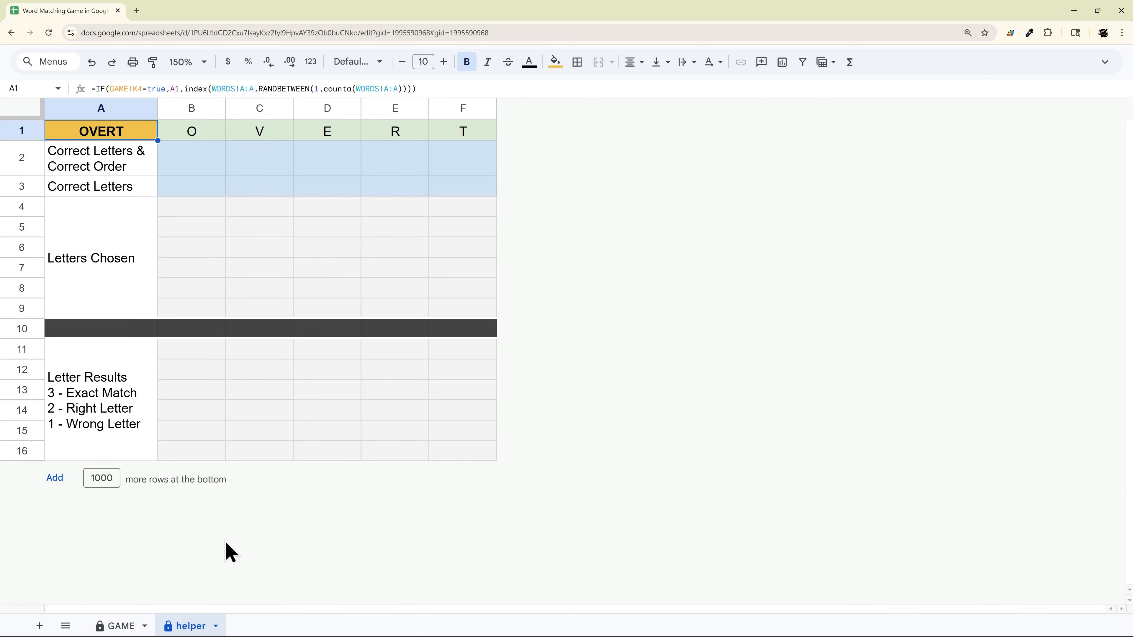
Open conditional formatting on the GAME sheet and review the rules for the guess grid D4:H9 and the letter keyboard from B11
{"action": "left_click", "coordinate": [117, 626]}
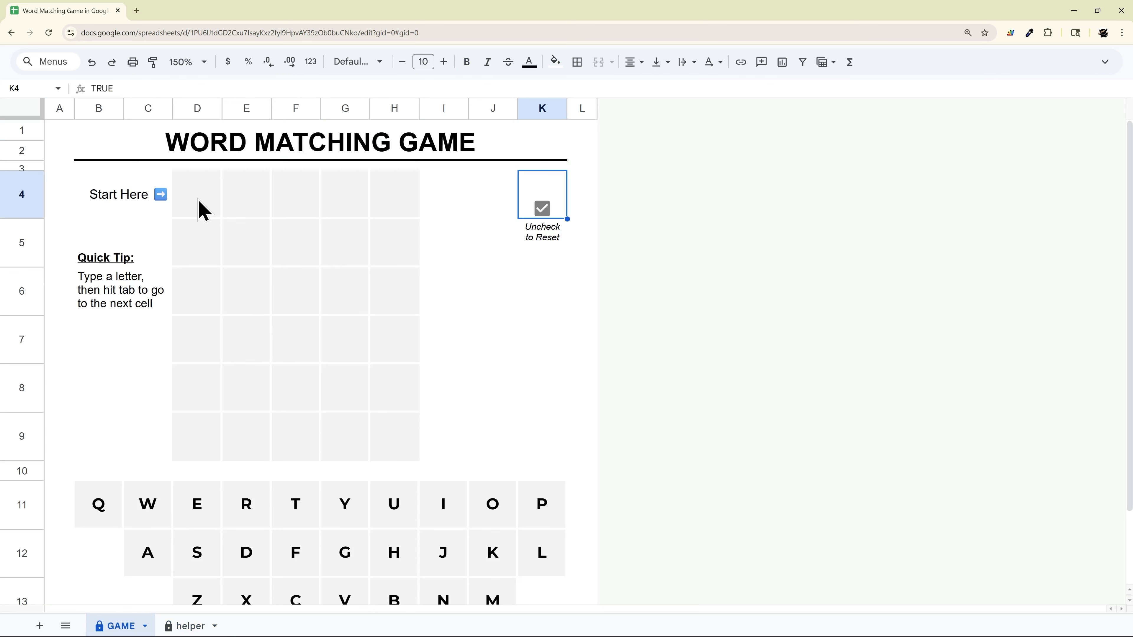
{"action": "left_click_drag", "start_coordinate": [199, 206], "coordinate": [377, 409]}
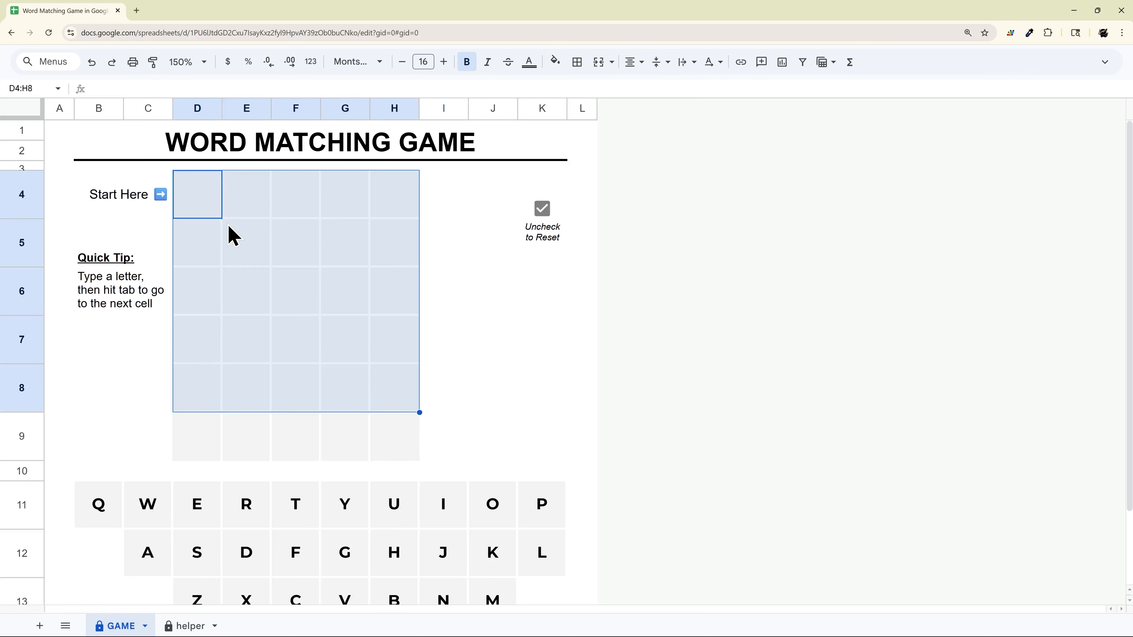
{"action": "left_click", "coordinate": [1105, 62]}
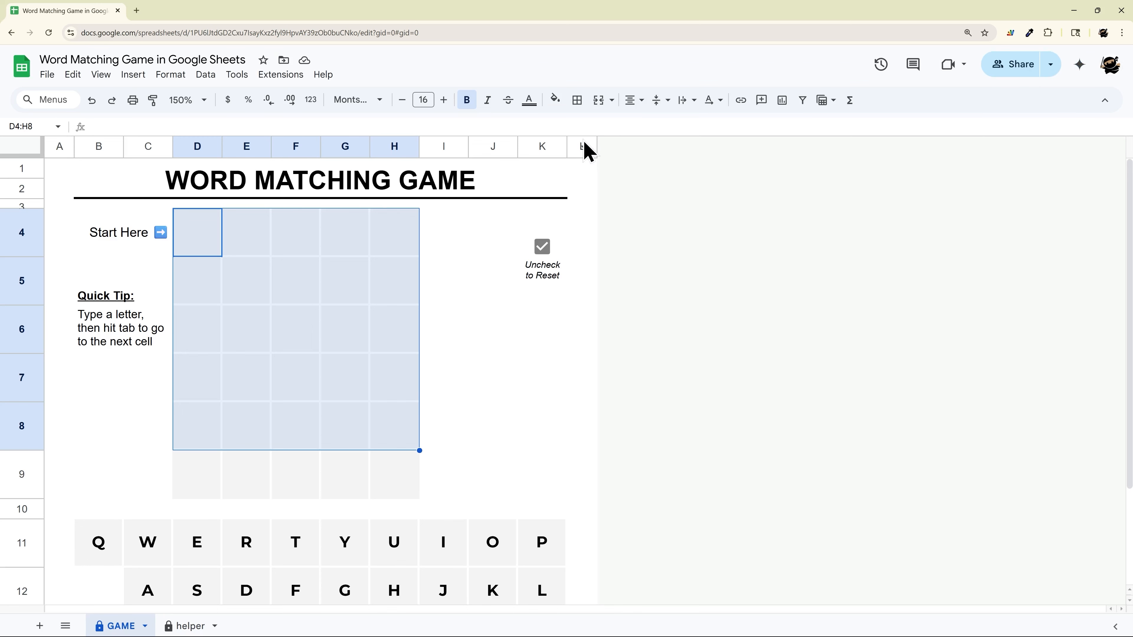
{"action": "left_click", "coordinate": [171, 75]}
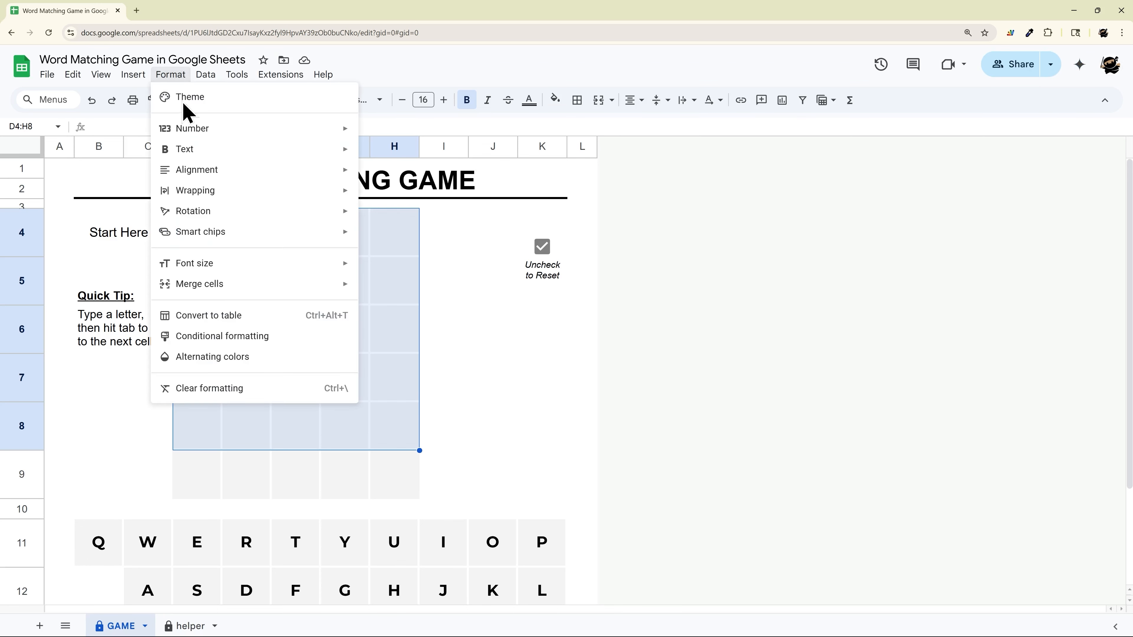
{"action": "left_click", "coordinate": [217, 338]}
{"action": "scroll", "coordinate": [288, 343], "scroll_direction": "down", "scroll_amount": 3}
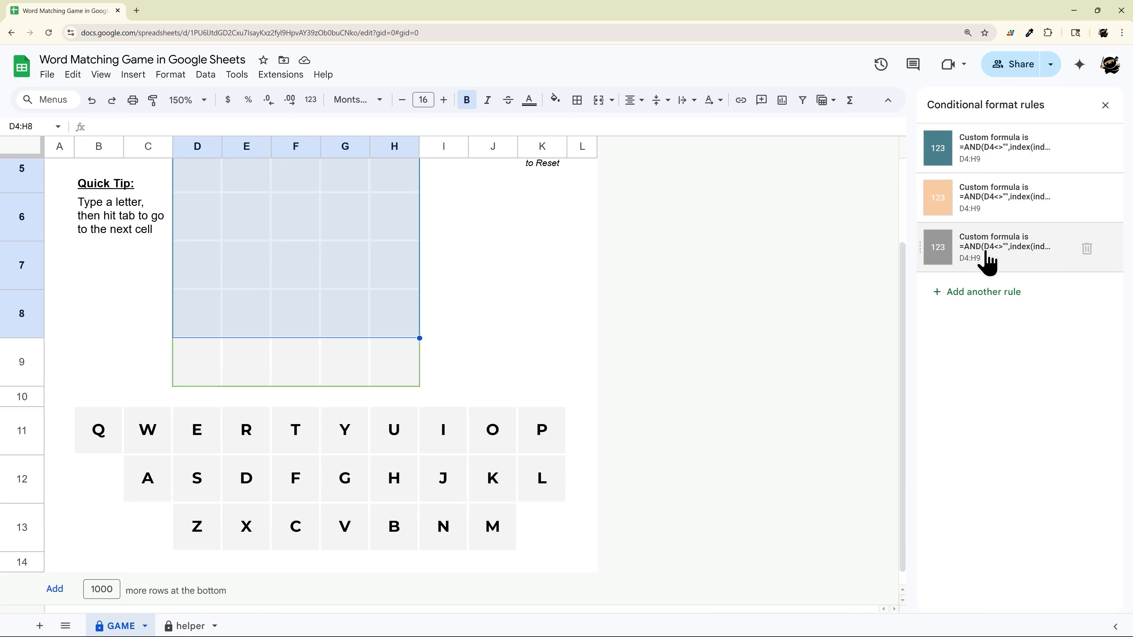
{"action": "scroll", "coordinate": [199, 250], "scroll_direction": "up", "scroll_amount": 3}
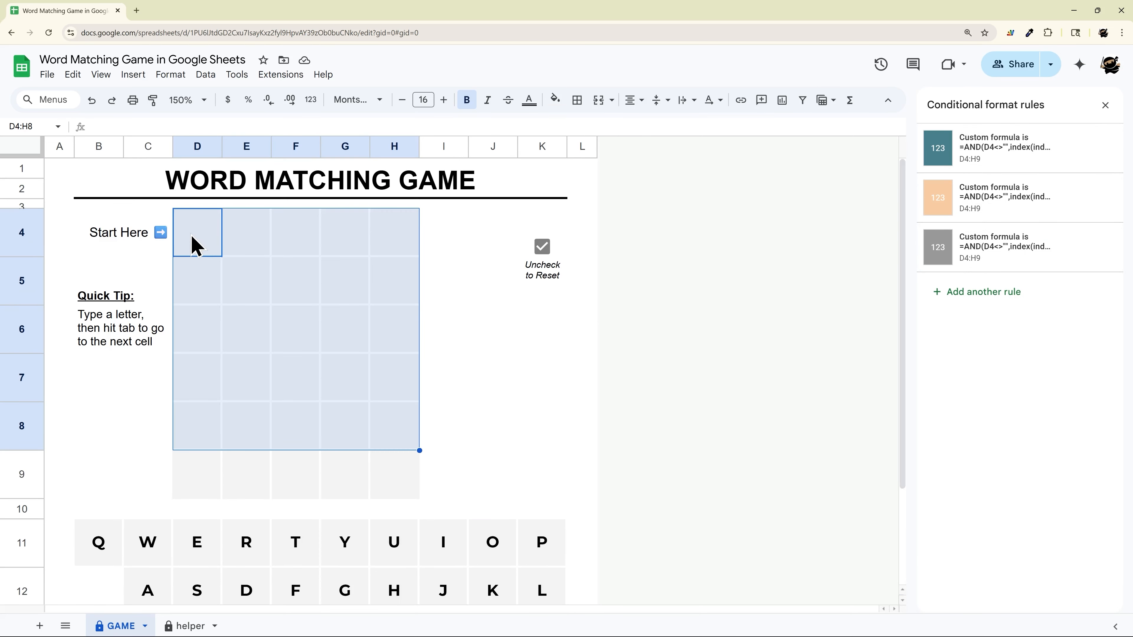
{"action": "left_click_drag", "start_coordinate": [195, 246], "coordinate": [400, 483]}
{"action": "scroll", "coordinate": [454, 377], "scroll_direction": "down", "scroll_amount": 3}
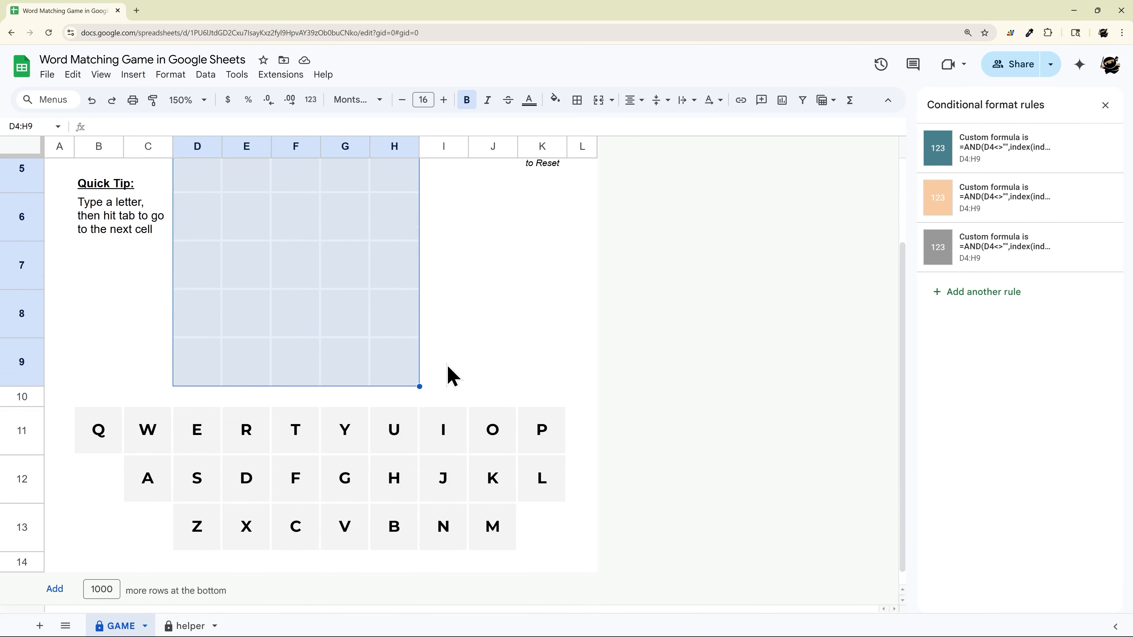
{"action": "left_click", "coordinate": [112, 428]}
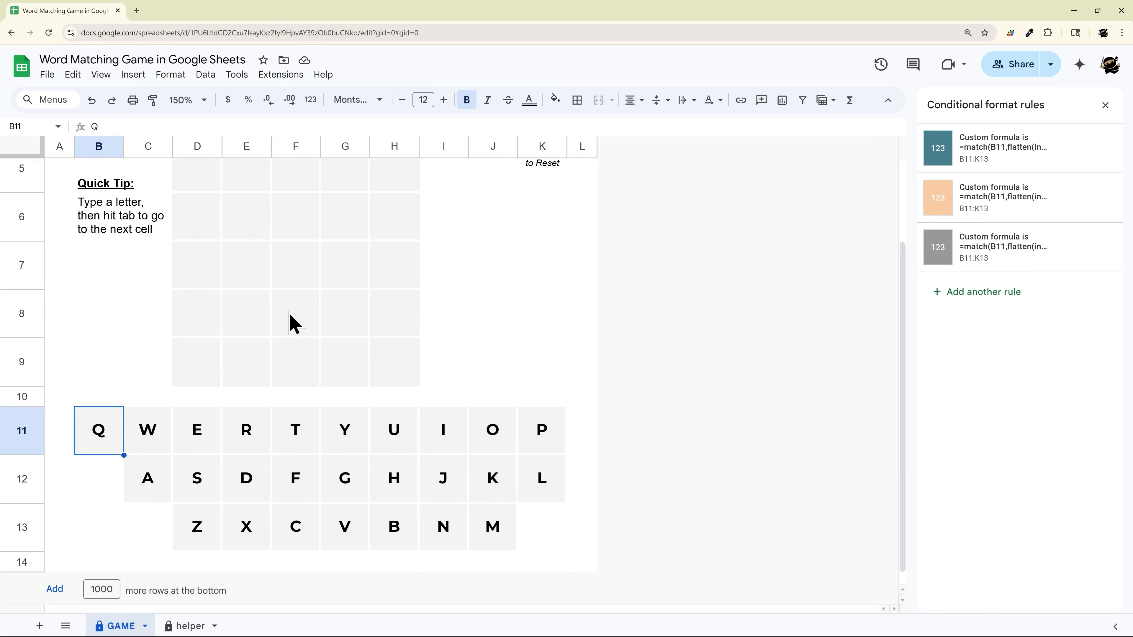
Change the fill of the teal custom-formula rule for the guess grid D4:H9 to dark purple and save the rule
{"action": "scroll", "coordinate": [256, 395], "scroll_direction": "up", "scroll_amount": 3}
{"action": "left_click", "coordinate": [209, 253]}
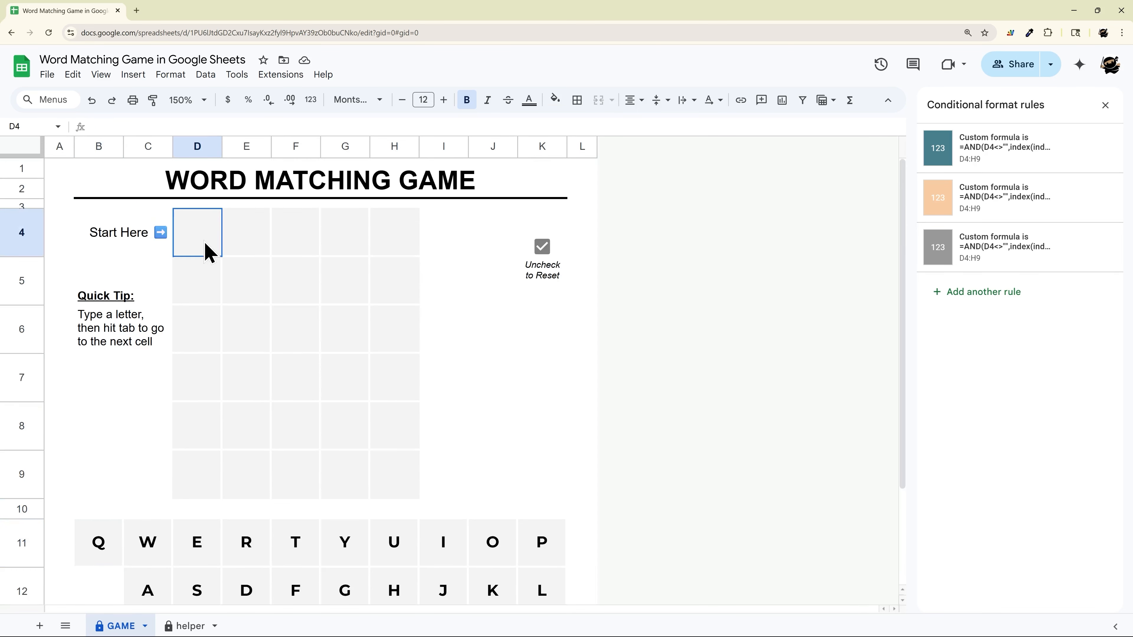
{"action": "left_click", "coordinate": [117, 535]}
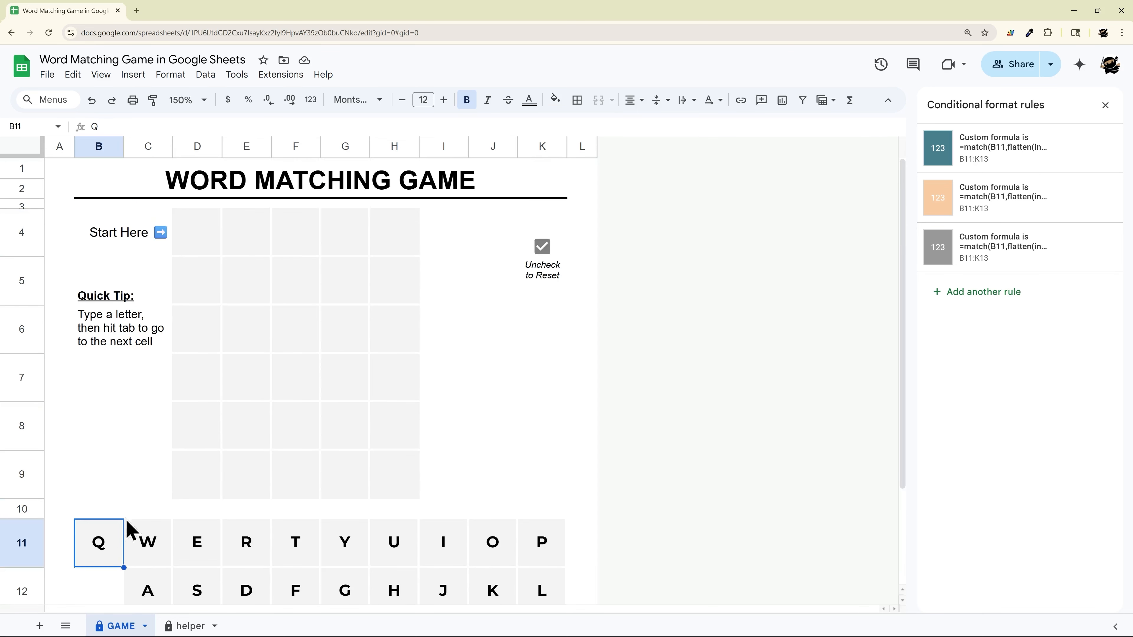
{"action": "left_click", "coordinate": [210, 237]}
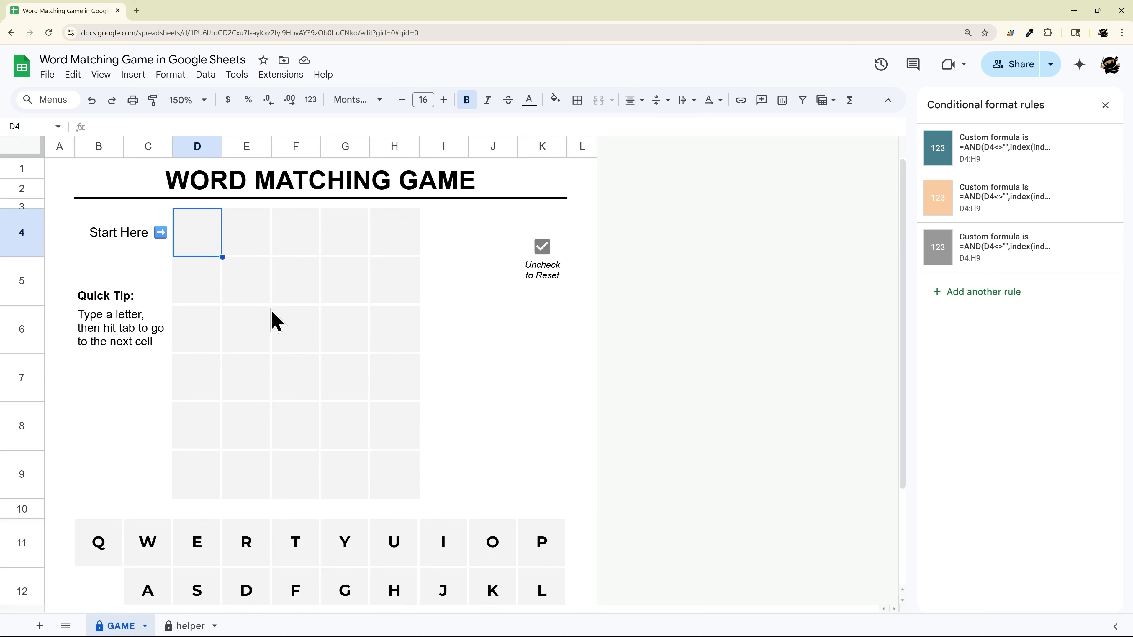
{"action": "left_click", "coordinate": [992, 168]}
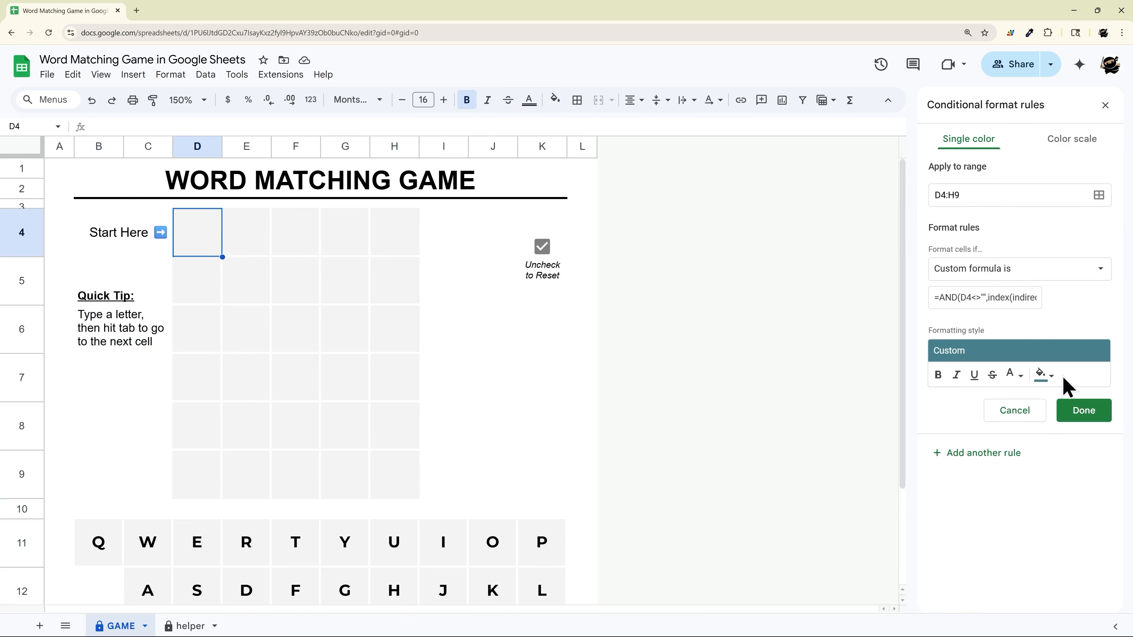
{"action": "left_click", "coordinate": [1044, 376]}
{"action": "left_click", "coordinate": [1027, 491]}
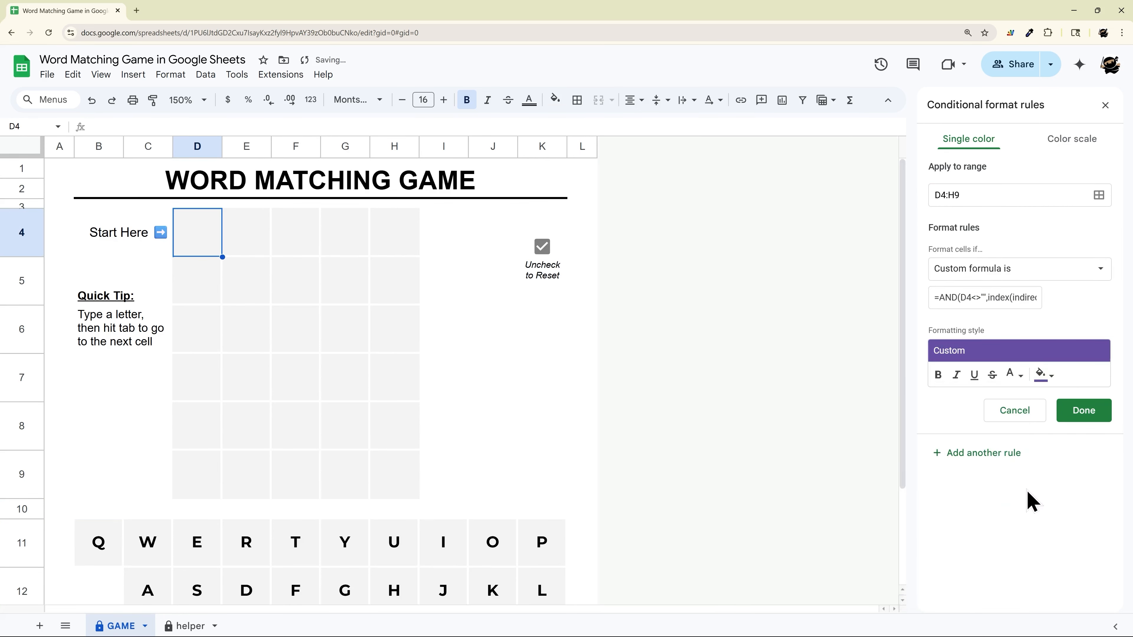
{"action": "left_click", "coordinate": [1089, 418]}
Change the fill of the teal custom-formula rule for the letter keyboard B11:K13 to the same dark purple, accepting the protected-sheet edit
{"action": "scroll", "coordinate": [210, 429], "scroll_direction": "down", "scroll_amount": 2}
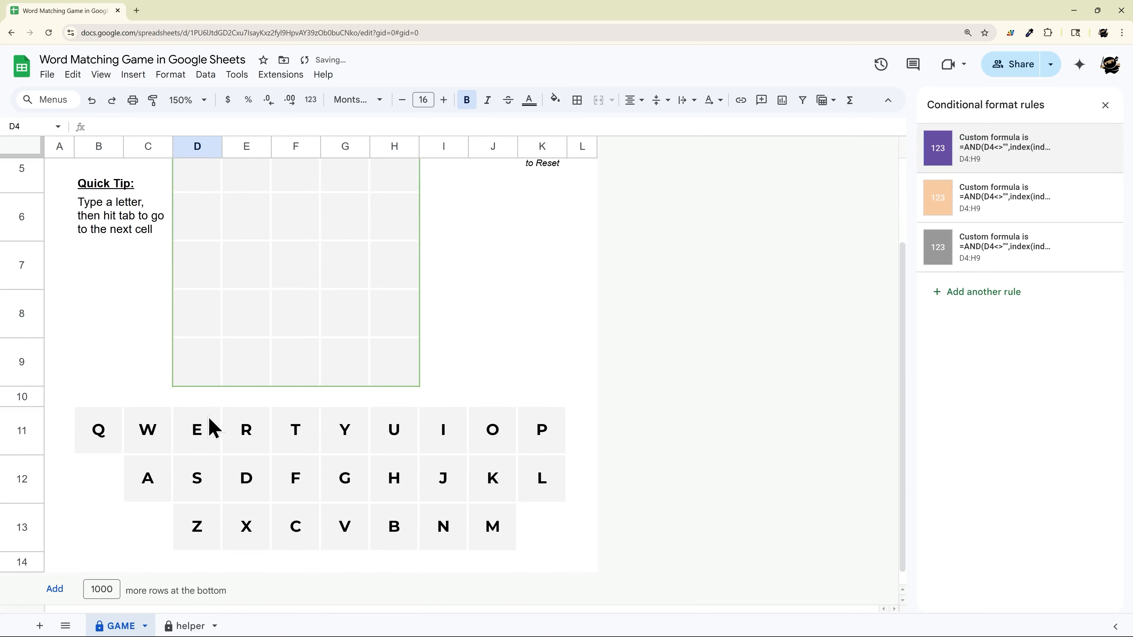
{"action": "left_click", "coordinate": [114, 436]}
{"action": "left_click", "coordinate": [991, 165]}
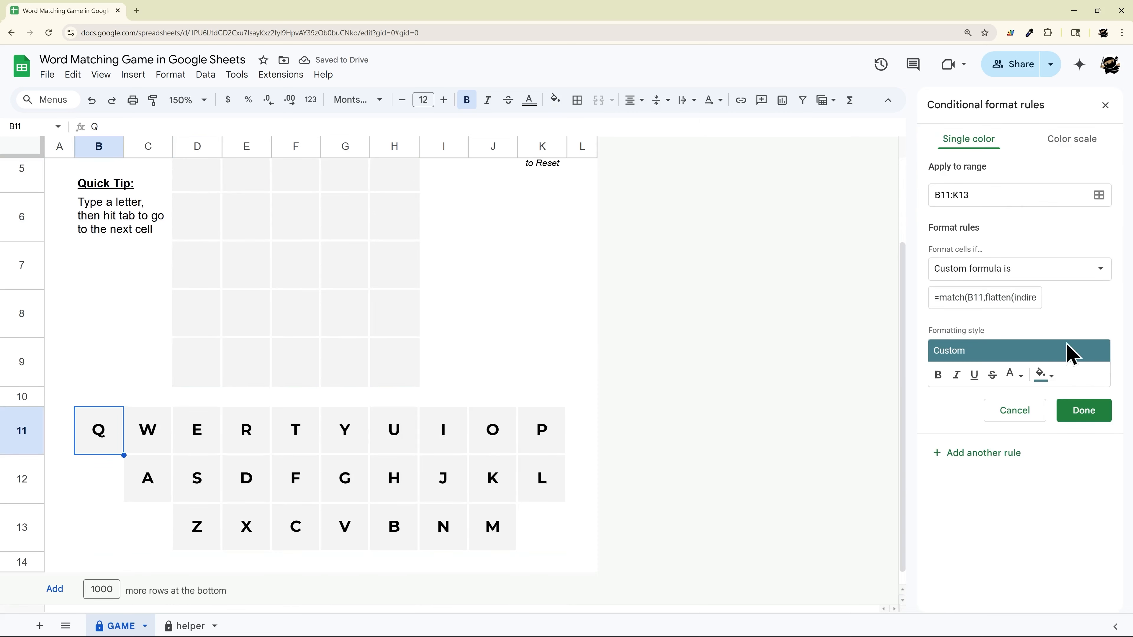
{"action": "left_click", "coordinate": [1040, 375]}
{"action": "left_click", "coordinate": [1029, 491]}
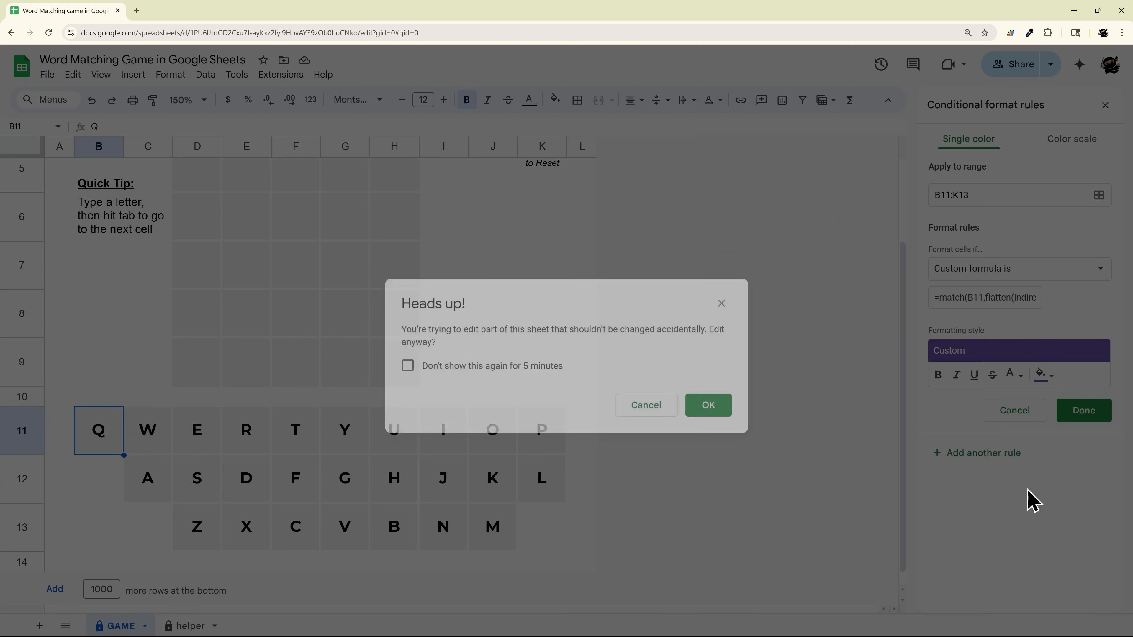
{"action": "left_click", "coordinate": [714, 408]}
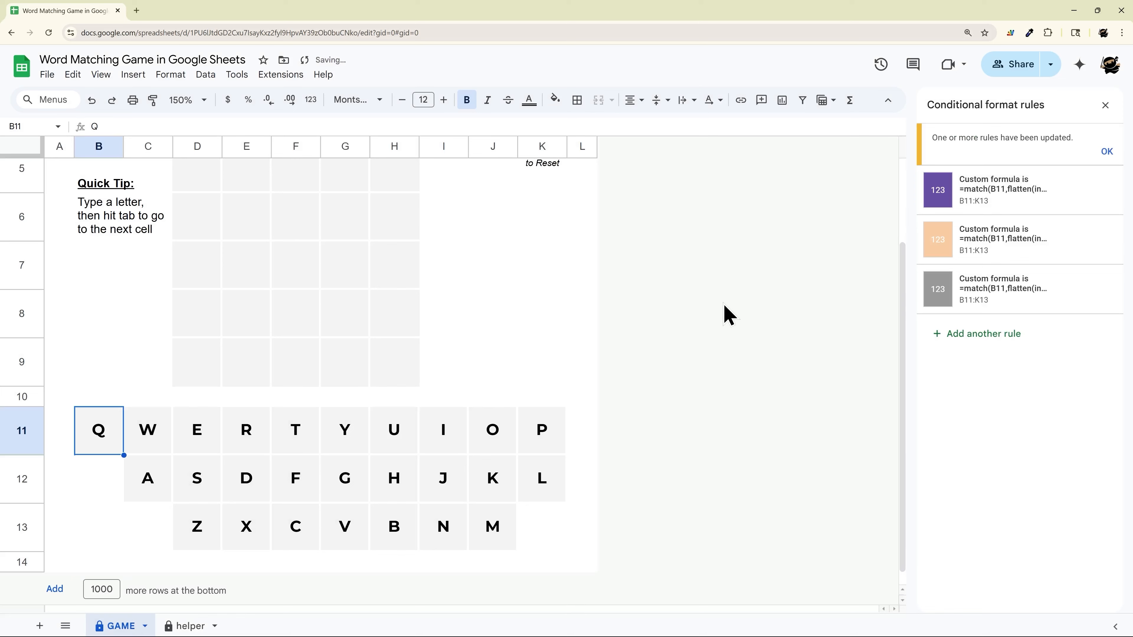
{"action": "scroll", "coordinate": [729, 314], "scroll_direction": "up", "scroll_amount": 3}
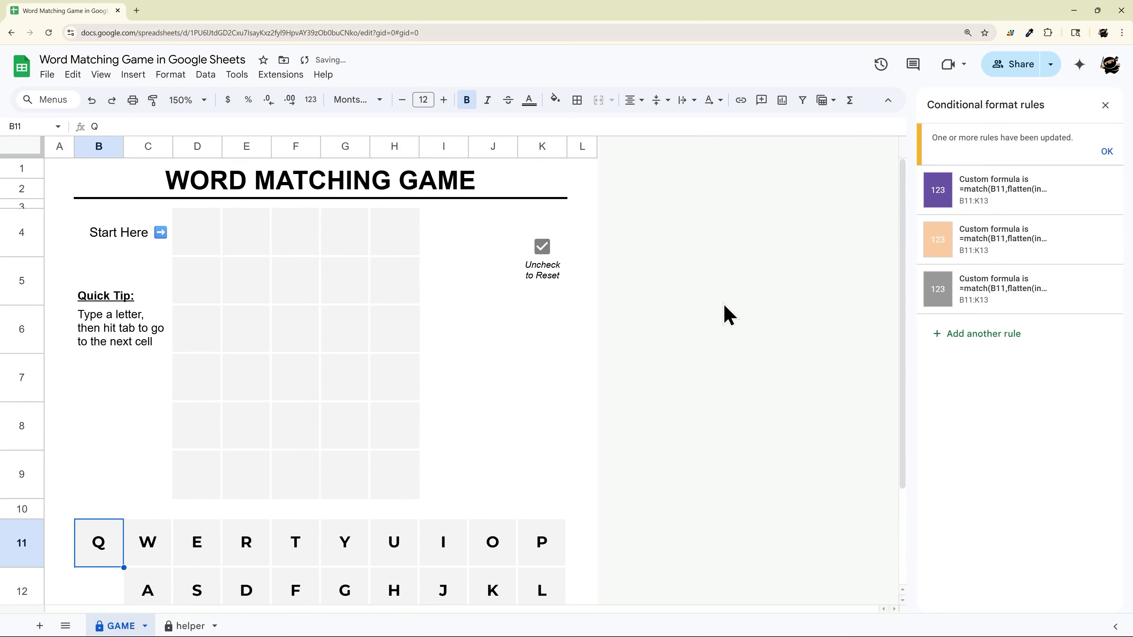
{"action": "left_click", "coordinate": [1107, 151]}
Enter the guess "overt" one letter per cell in D4:H4
{"action": "left_click", "coordinate": [212, 244]}
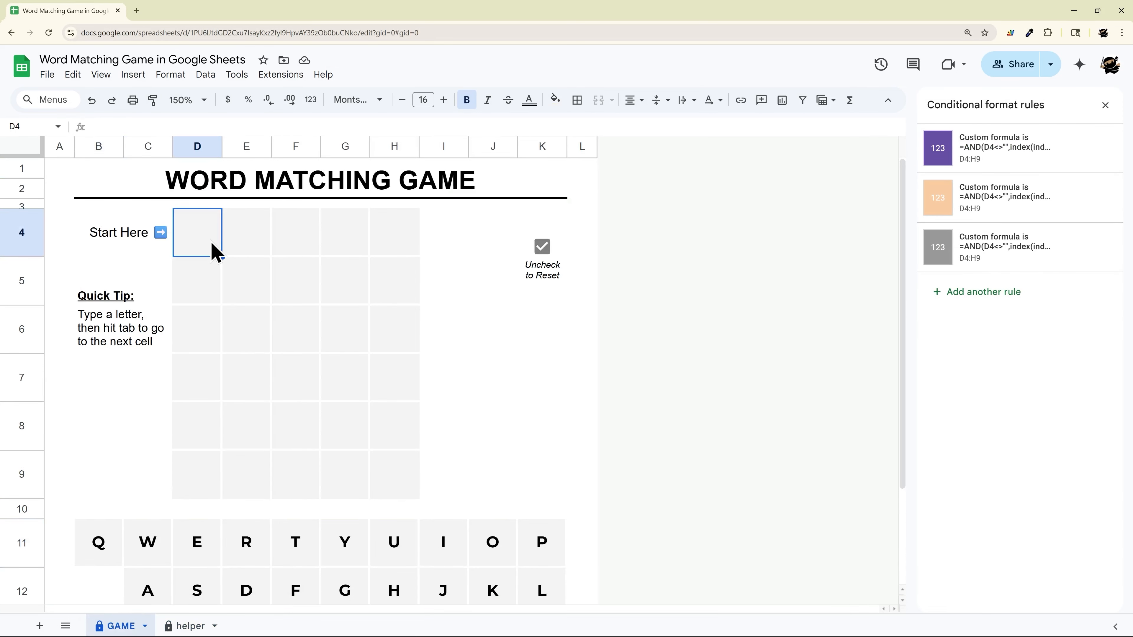
{"action": "type", "text": "o"}
{"action": "key", "text": "Tab"}
{"action": "type", "text": "v"}
{"action": "key", "text": "Tab"}
{"action": "type", "text": "e"}
{"action": "key", "text": "Tab"}
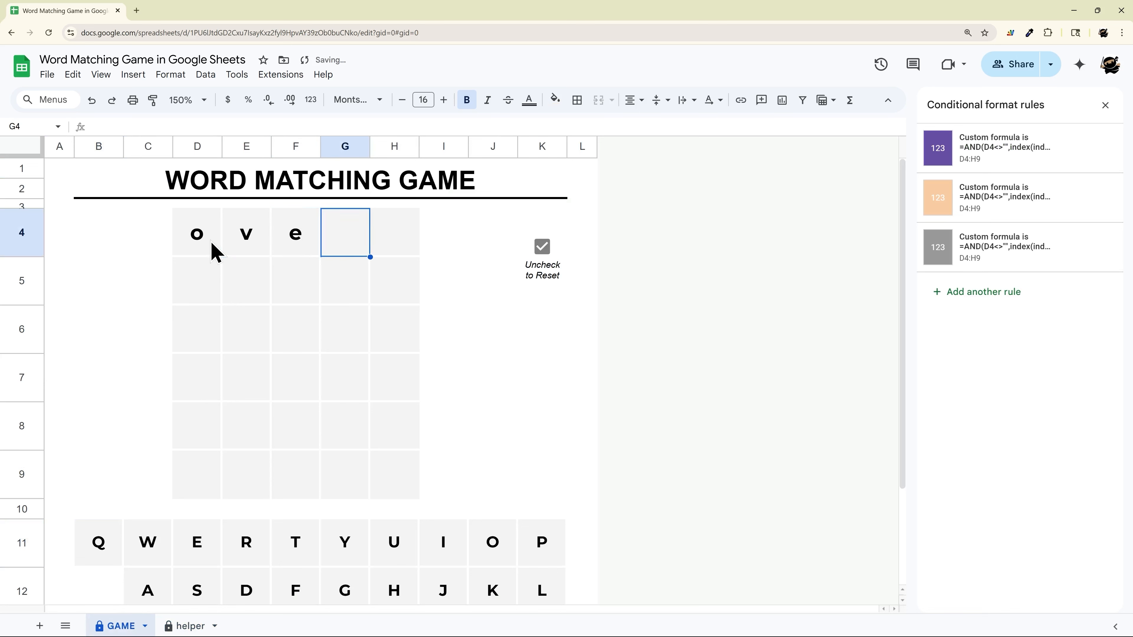
{"action": "type", "text": "r"}
{"action": "key", "text": "Tab"}
{"action": "type", "text": "t"}
{"action": "key", "text": "Return"}
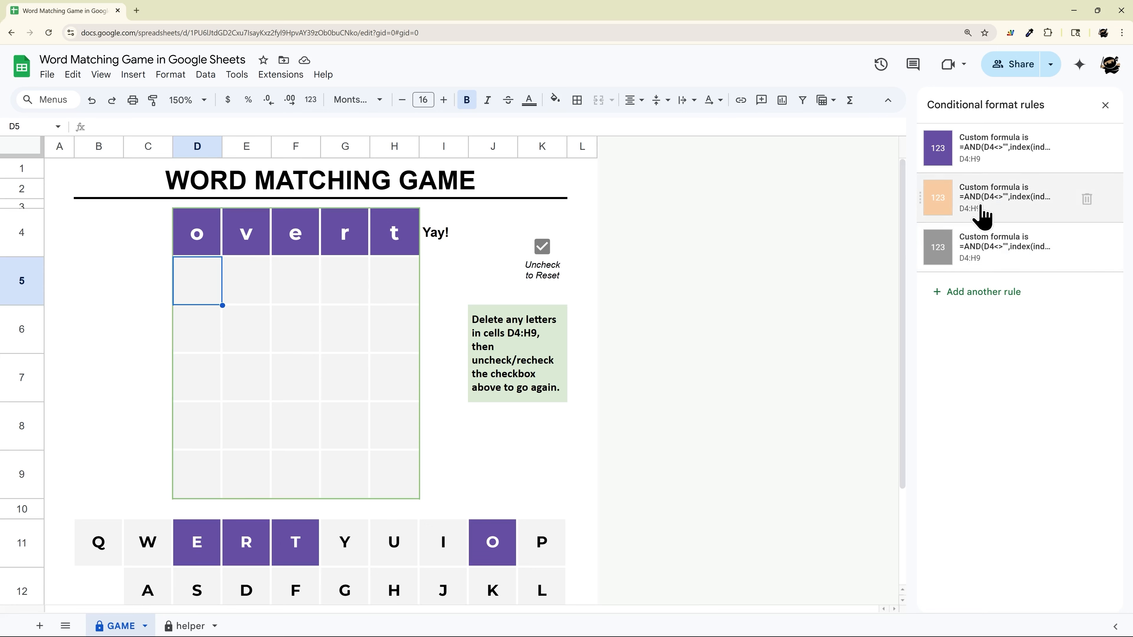
Check the keyboard letter colors in row 11, and delete the guess from D4:H4
{"action": "scroll", "coordinate": [516, 360], "scroll_direction": "down", "scroll_amount": 3}
{"action": "left_click", "coordinate": [99, 431]}
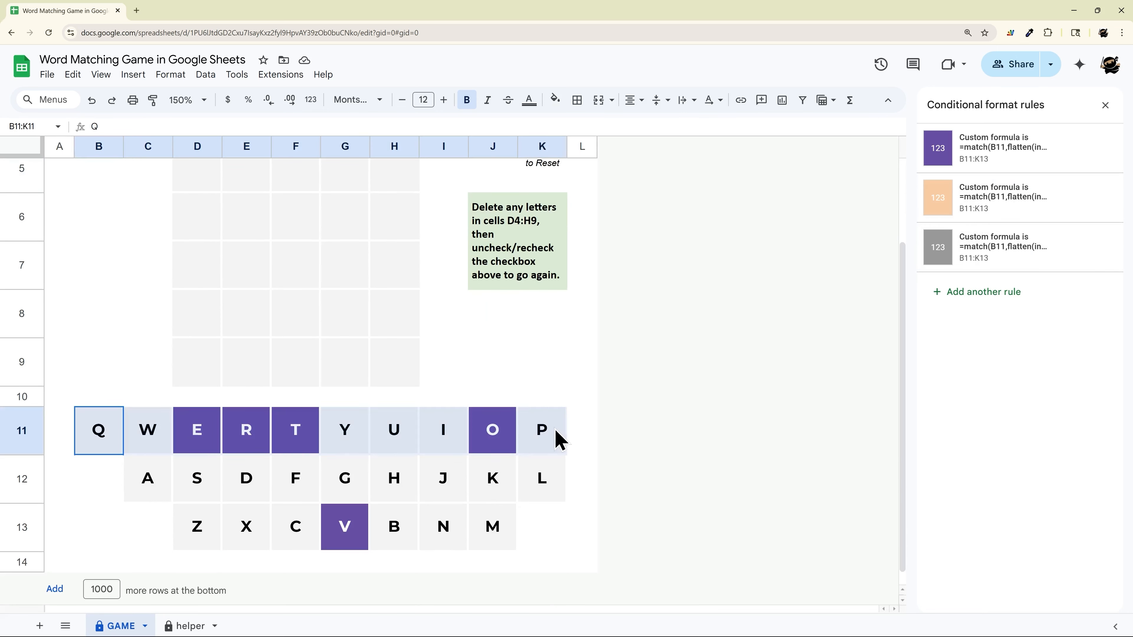
{"action": "left_click", "coordinate": [581, 429]}
{"action": "scroll", "coordinate": [521, 354], "scroll_direction": "up", "scroll_amount": 3}
{"action": "left_click_drag", "start_coordinate": [196, 232], "coordinate": [387, 235]}
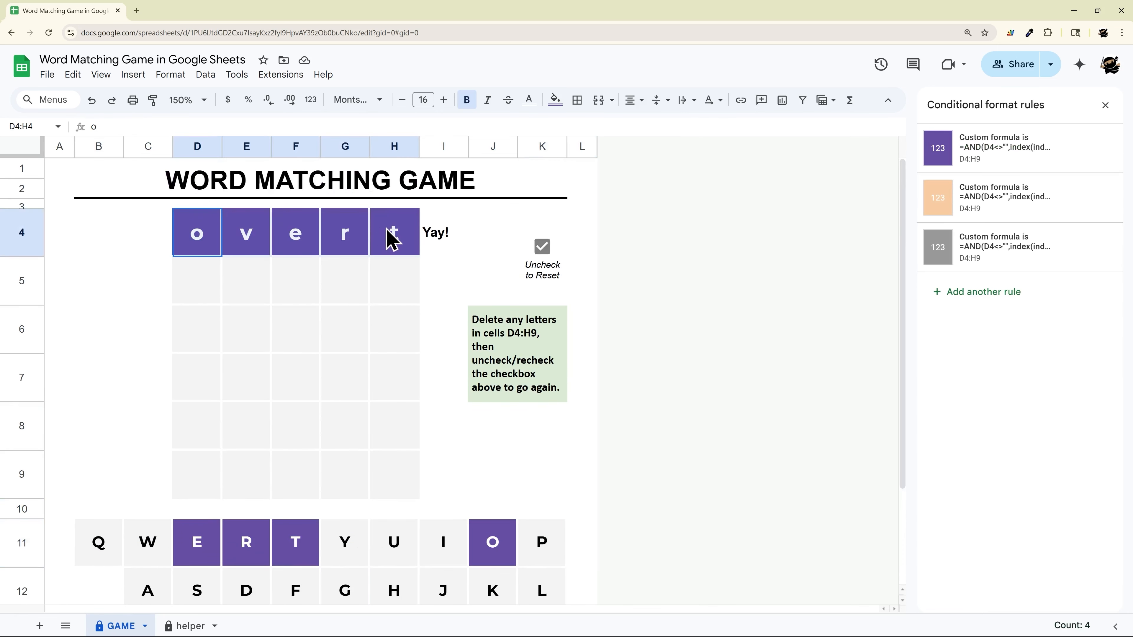
{"action": "key", "text": "Delete"}
Try a light yellow fill on the guess grid D4:H9, and restore its light gray fill
{"action": "left_click_drag", "start_coordinate": [182, 232], "coordinate": [405, 479]}
{"action": "left_click", "coordinate": [556, 106]}
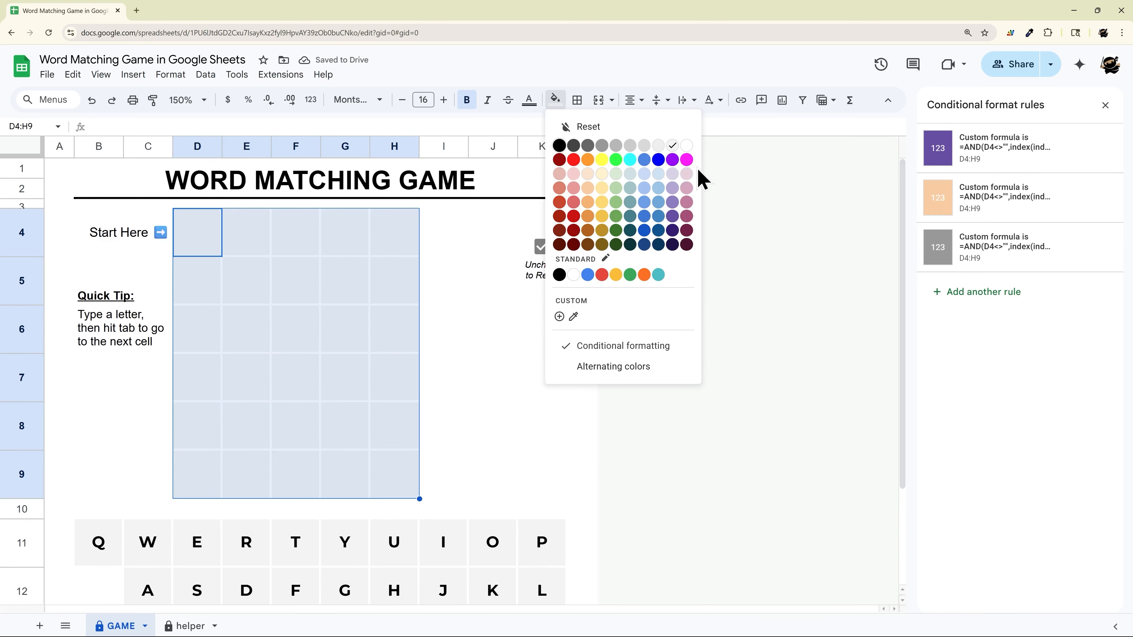
{"action": "left_click", "coordinate": [600, 175]}
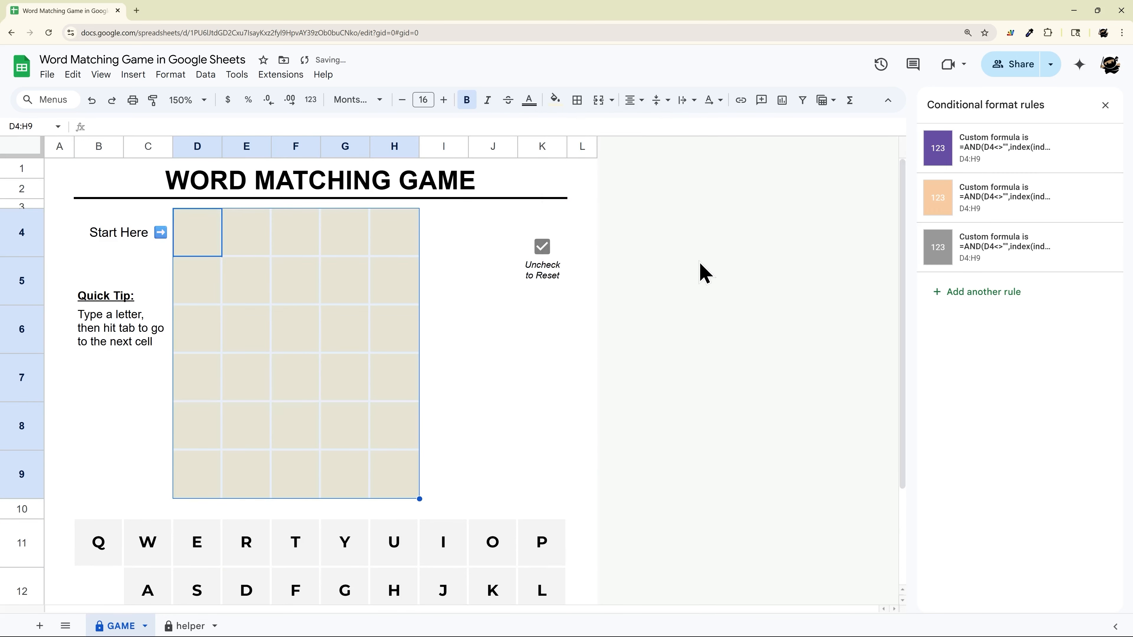
{"action": "left_click", "coordinate": [685, 261]}
{"action": "left_click_drag", "start_coordinate": [217, 245], "coordinate": [401, 475]}
{"action": "left_click", "coordinate": [555, 99]}
{"action": "left_click", "coordinate": [673, 146]}
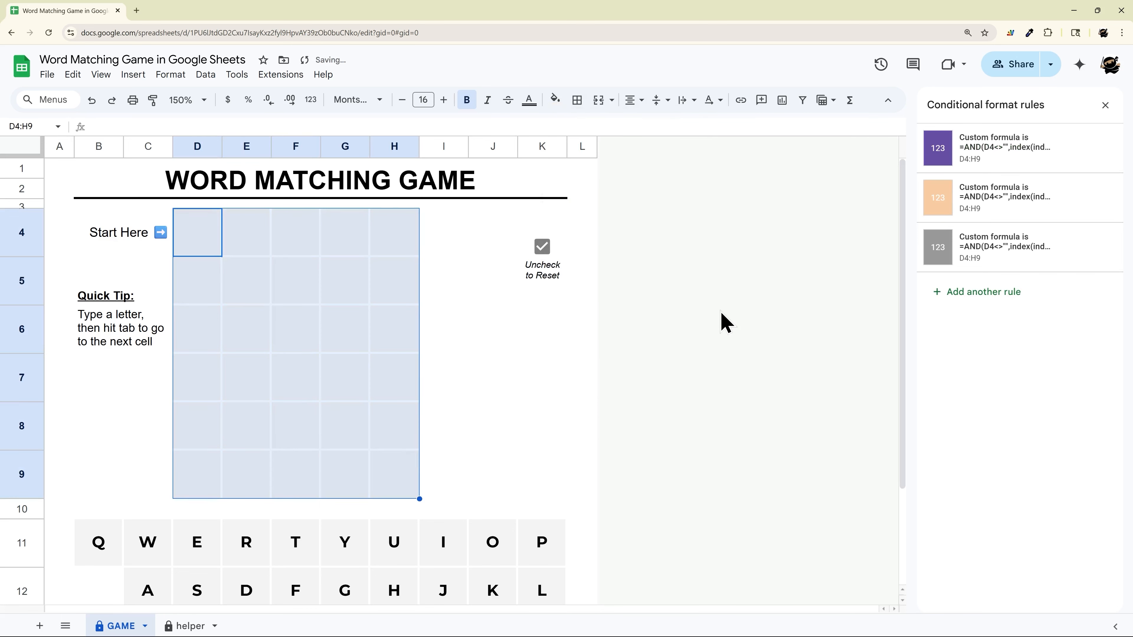
{"action": "left_click", "coordinate": [723, 321]}
Open the purple rule for D4:H9 to view its formula, and inspect the letter results range B11:F16 in the helper sheet
{"action": "left_click", "coordinate": [184, 237]}
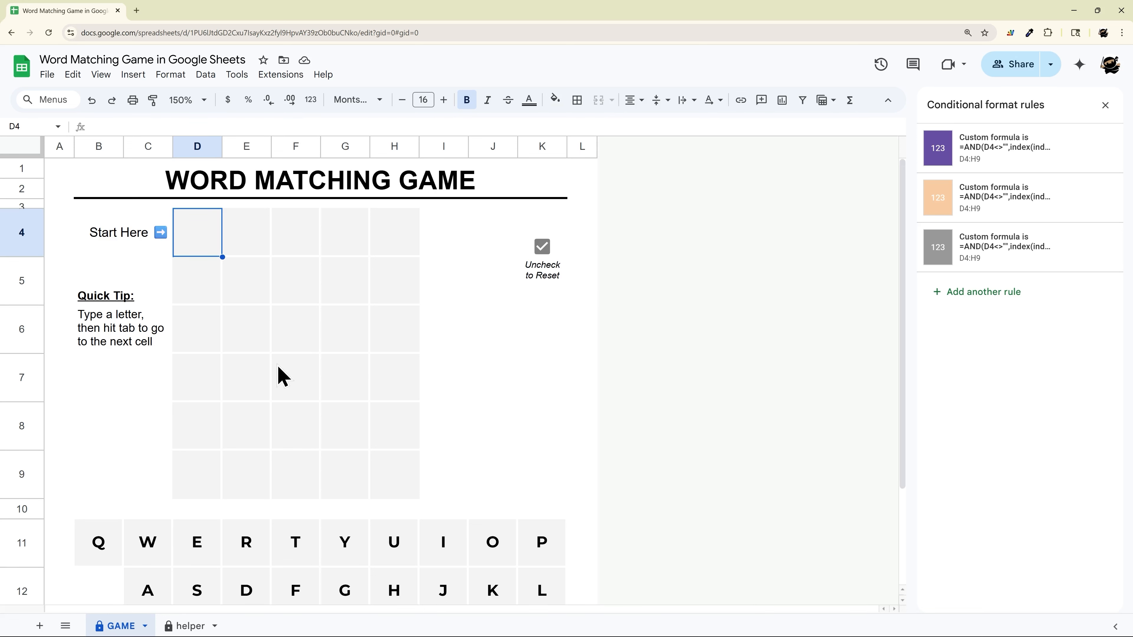
{"action": "left_click", "coordinate": [984, 159]}
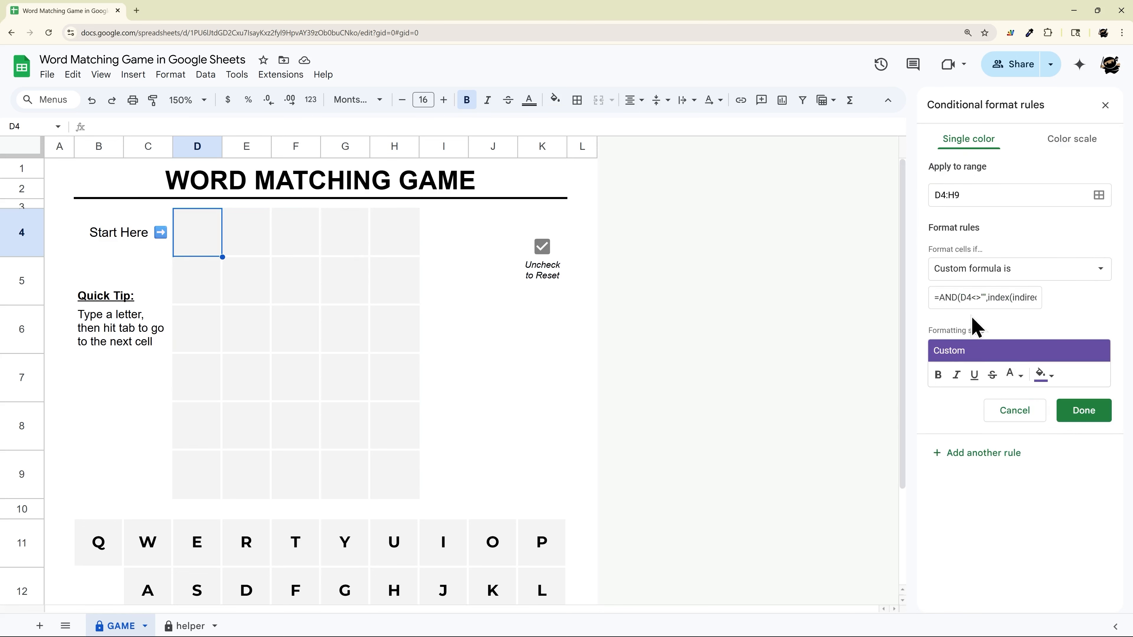
{"action": "left_click", "coordinate": [199, 625]}
{"action": "left_click_drag", "start_coordinate": [194, 393], "coordinate": [490, 517]}
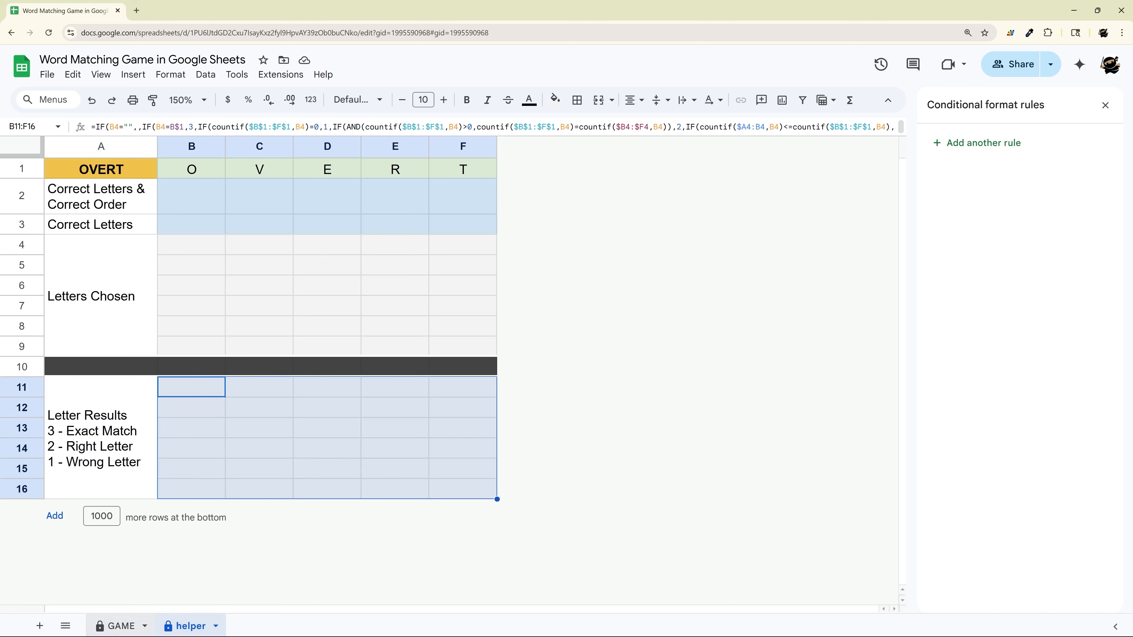
Enter the guess "weird" one letter per cell in D4:H4 of the GAME sheet
{"action": "left_click", "coordinate": [115, 626]}
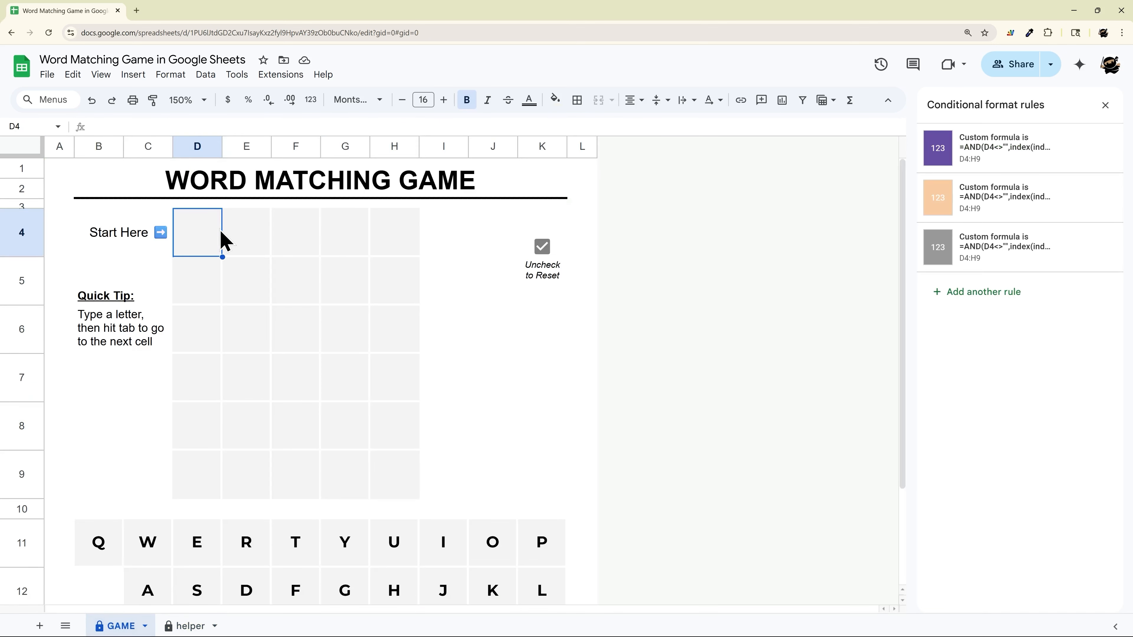
{"action": "type", "text": "w"}
{"action": "key", "text": "Tab"}
{"action": "type", "text": "e"}
{"action": "key", "text": "Tab"}
{"action": "type", "text": "i"}
{"action": "key", "text": "Tab"}
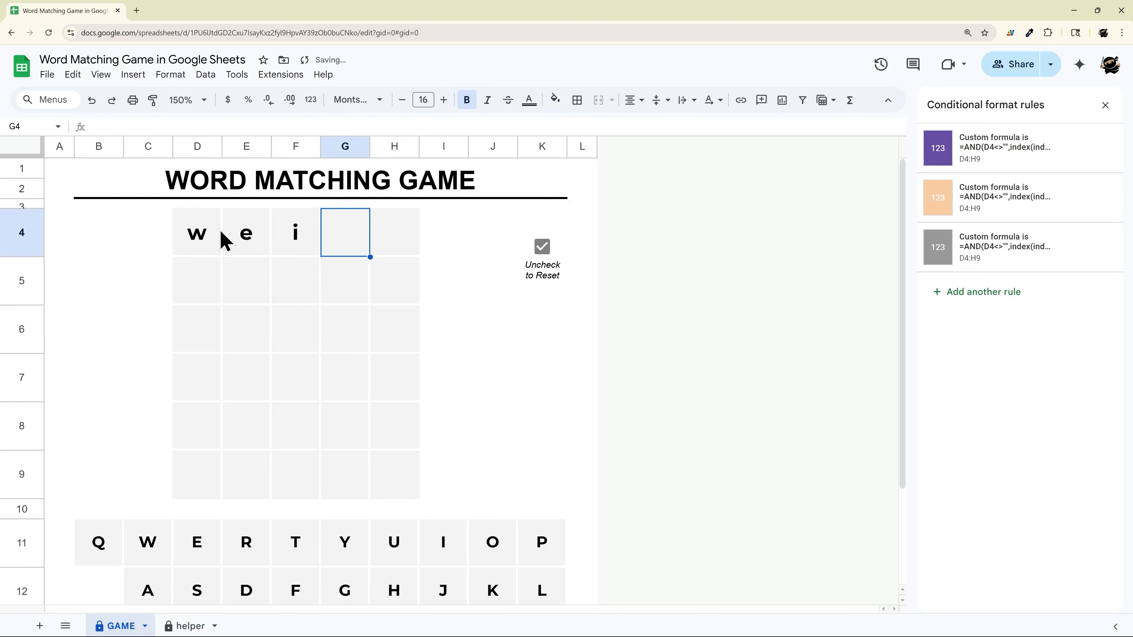
{"action": "type", "text": "r"}
{"action": "key", "text": "Tab"}
{"action": "type", "text": "d"}
{"action": "key", "text": "Return"}
In the helper sheet, examine the chosen letters, the secret word's letters, the correct-letter rows and the letter results block
{"action": "left_click", "coordinate": [190, 626]}
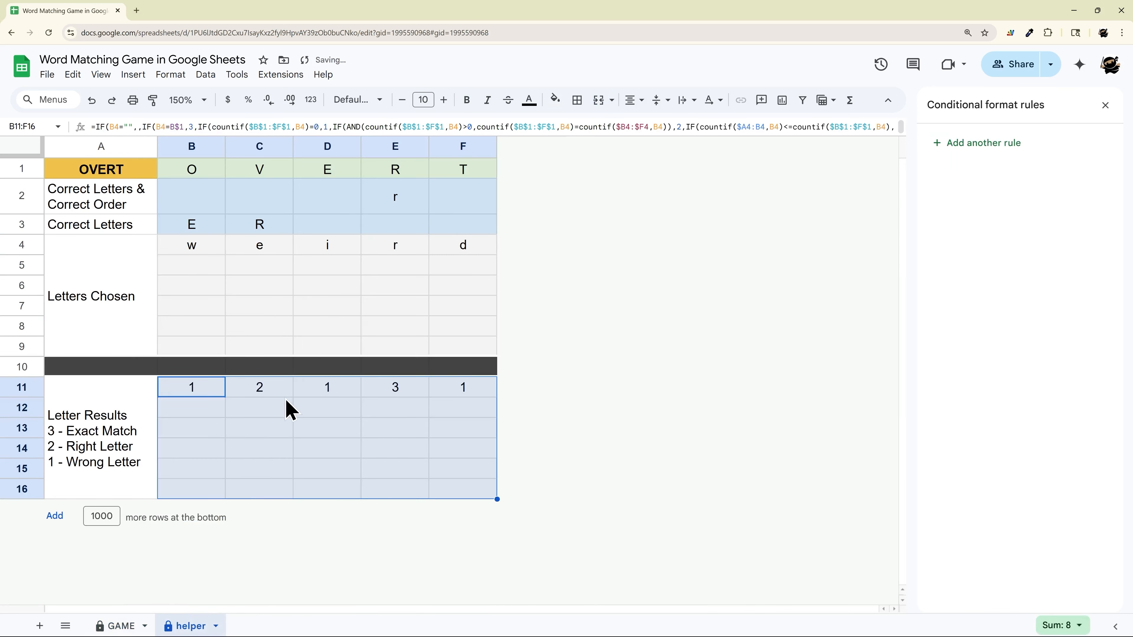
{"action": "left_click_drag", "start_coordinate": [197, 256], "coordinate": [478, 258]}
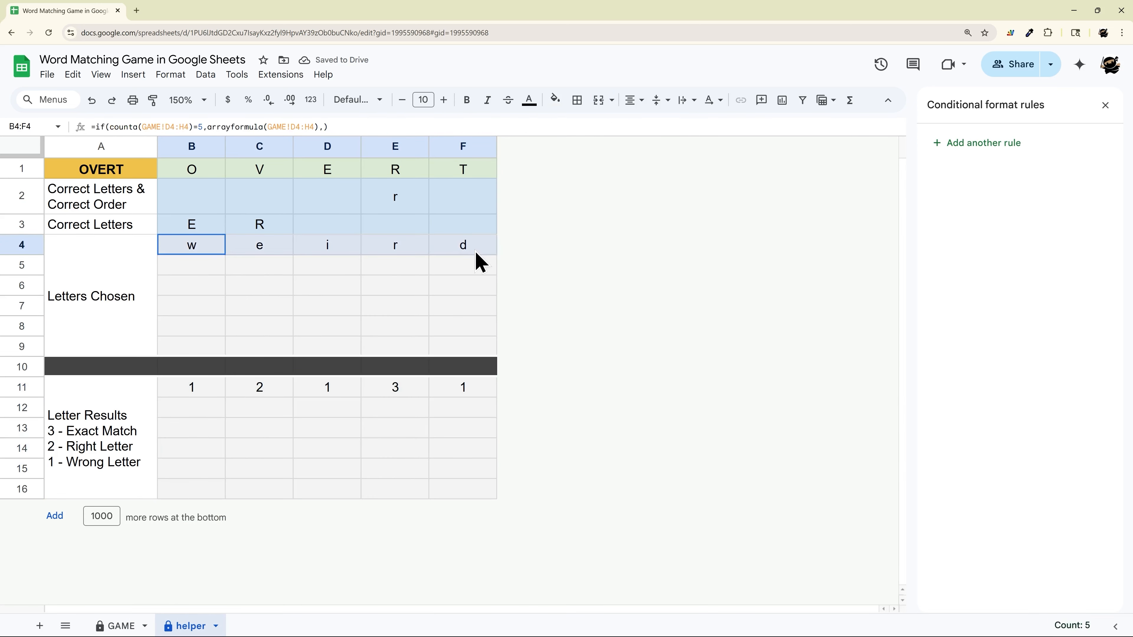
{"action": "left_click_drag", "start_coordinate": [202, 174], "coordinate": [499, 177]}
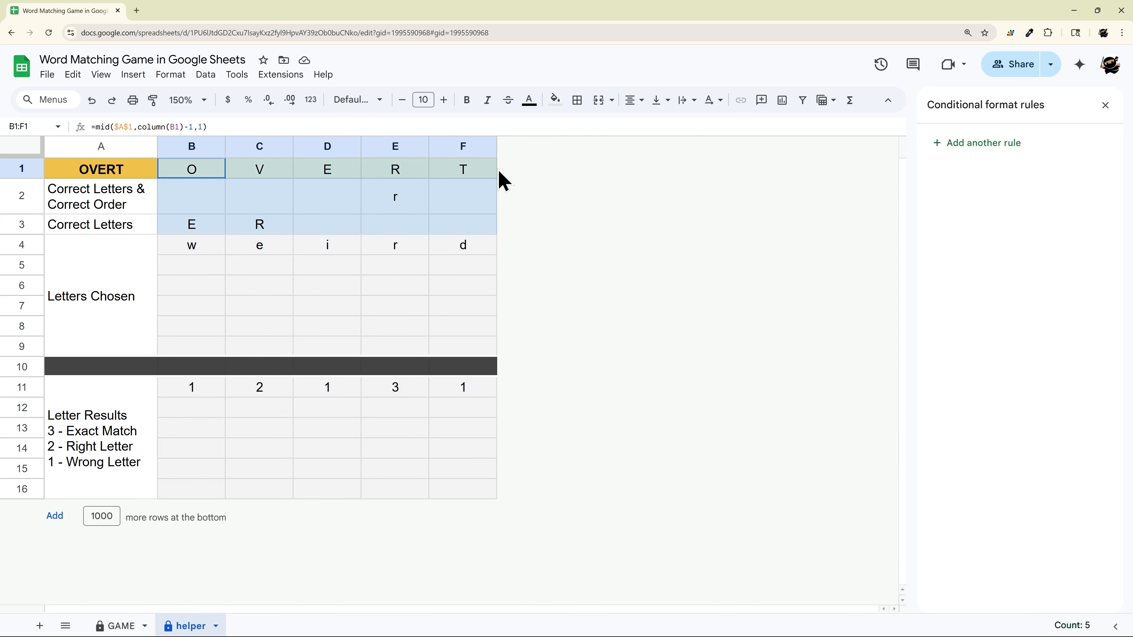
{"action": "left_click_drag", "start_coordinate": [186, 206], "coordinate": [497, 210]}
{"action": "left_click_drag", "start_coordinate": [183, 227], "coordinate": [479, 241]}
{"action": "left_click_drag", "start_coordinate": [176, 395], "coordinate": [489, 496]}
Select the letter results in B11:F11 and enlarge the formula bar to read the whole nested IF formula
{"action": "left_click", "coordinate": [188, 395]}
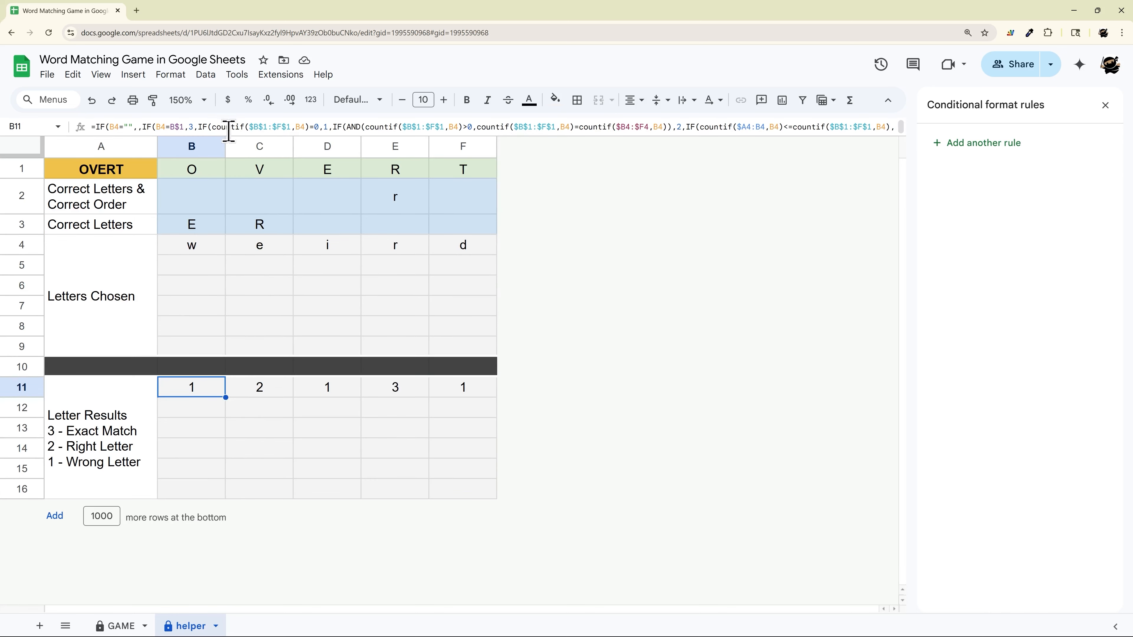
{"action": "left_click_drag", "start_coordinate": [327, 386], "coordinate": [463, 389]}
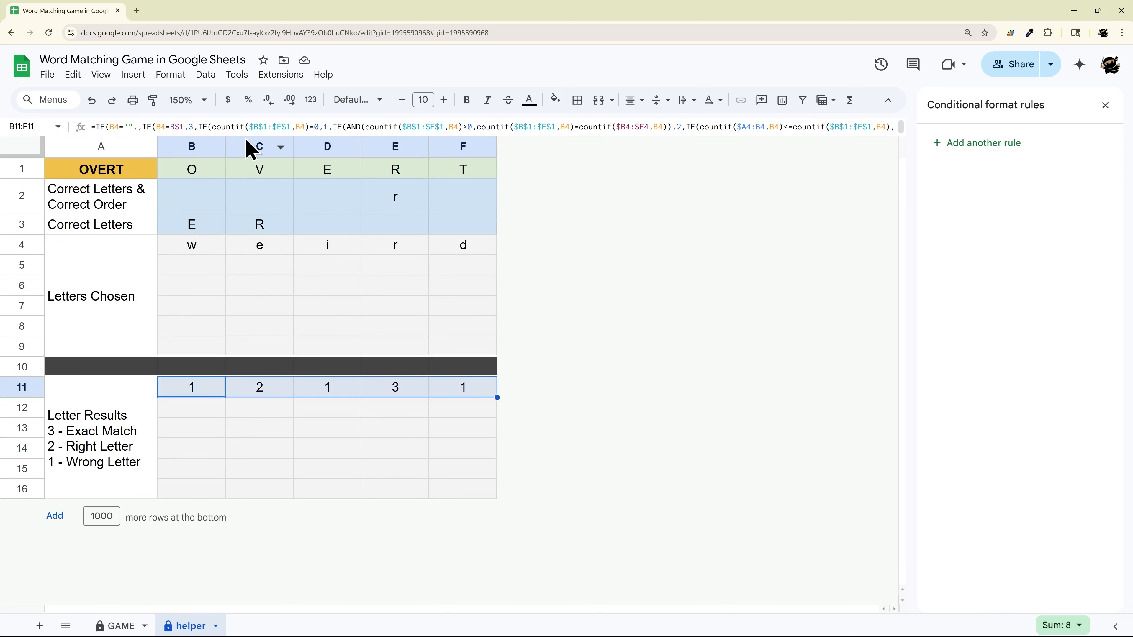
{"action": "left_click_drag", "start_coordinate": [250, 136], "coordinate": [243, 157]}
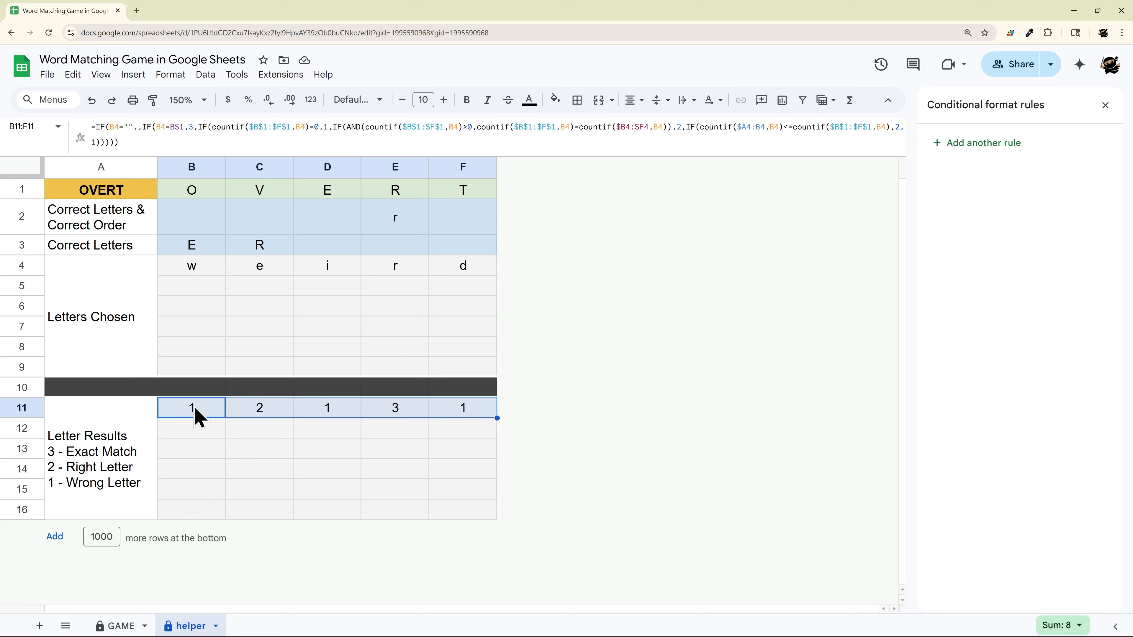
On the GAME sheet, review the coloring and format rules of the guess grid D4:H9 and the keyboard B11:K13
{"action": "left_click", "coordinate": [117, 627]}
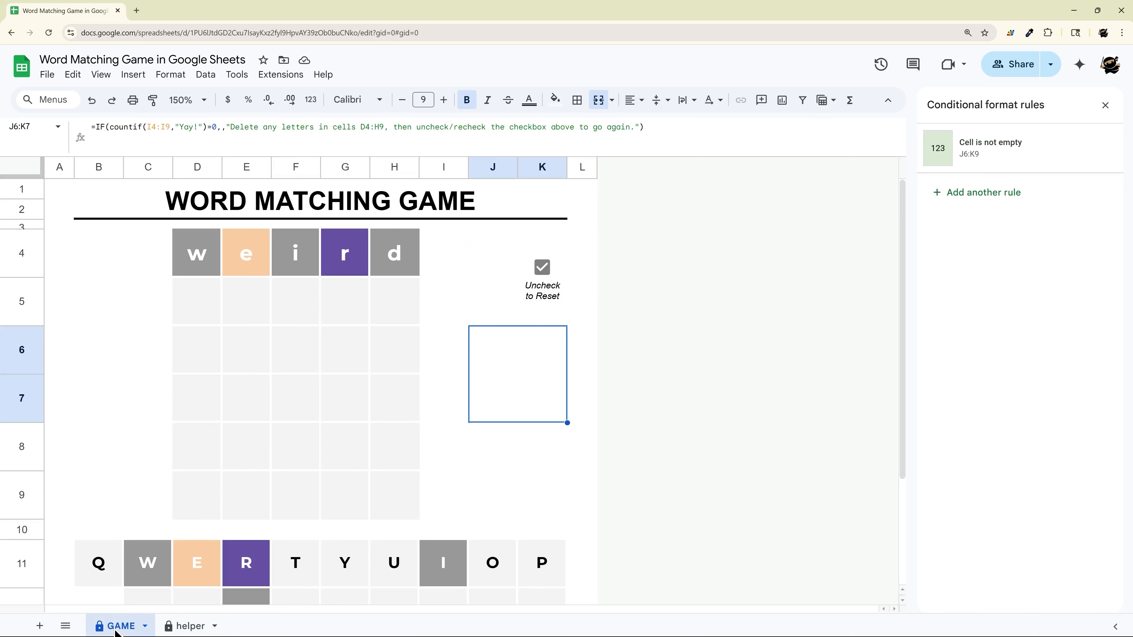
{"action": "scroll", "coordinate": [255, 435], "scroll_direction": "down", "scroll_amount": 3}
{"action": "scroll", "coordinate": [248, 276], "scroll_direction": "up", "scroll_amount": 3}
{"action": "left_click_drag", "start_coordinate": [207, 269], "coordinate": [387, 509]}
{"action": "scroll", "coordinate": [392, 428], "scroll_direction": "down", "scroll_amount": 3}
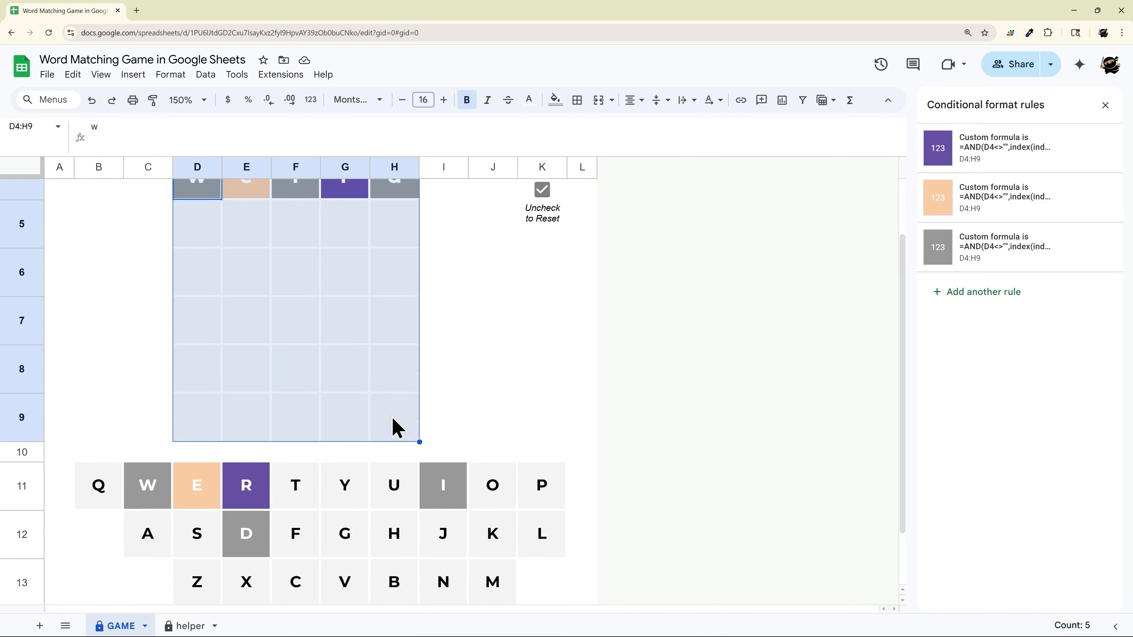
{"action": "left_click_drag", "start_coordinate": [97, 435], "coordinate": [550, 526]}
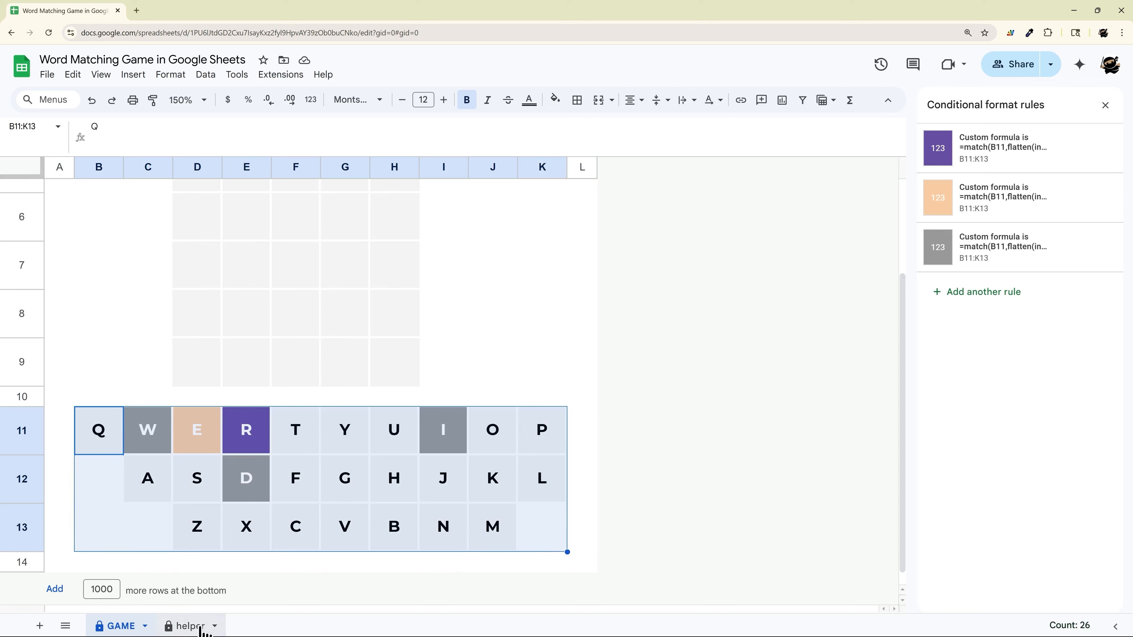
Inspect the helper sheet formulas for correct letters in correct order (B2:F2) and correct letters (B3:F3)
{"action": "left_click", "coordinate": [189, 625]}
{"action": "left_click_drag", "start_coordinate": [183, 226], "coordinate": [495, 233]}
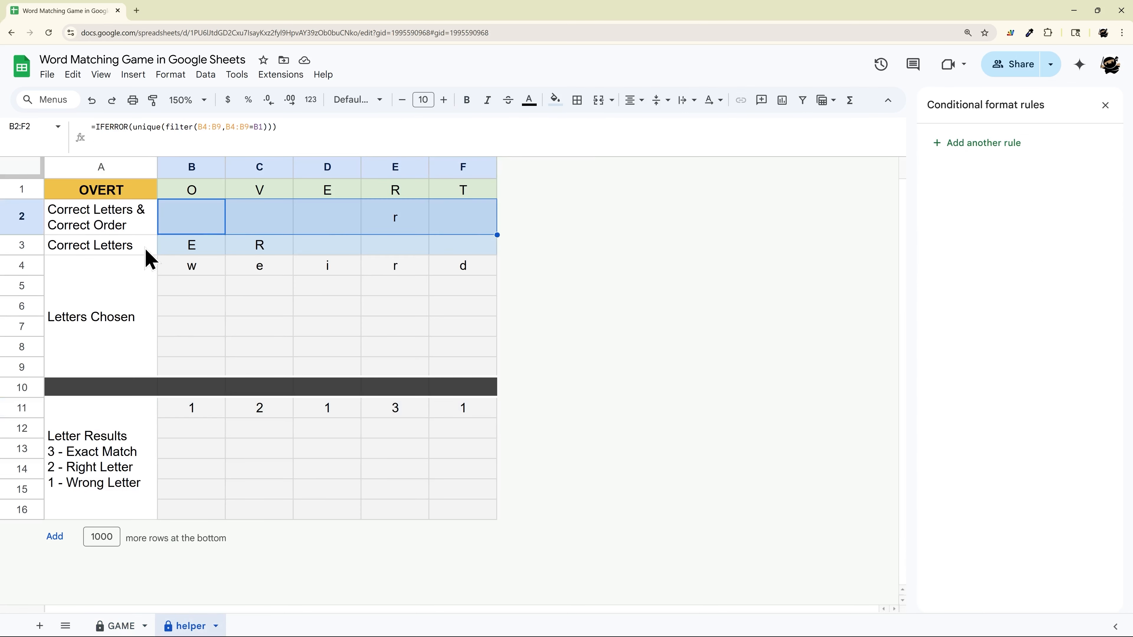
{"action": "left_click_drag", "start_coordinate": [177, 250], "coordinate": [467, 250]}
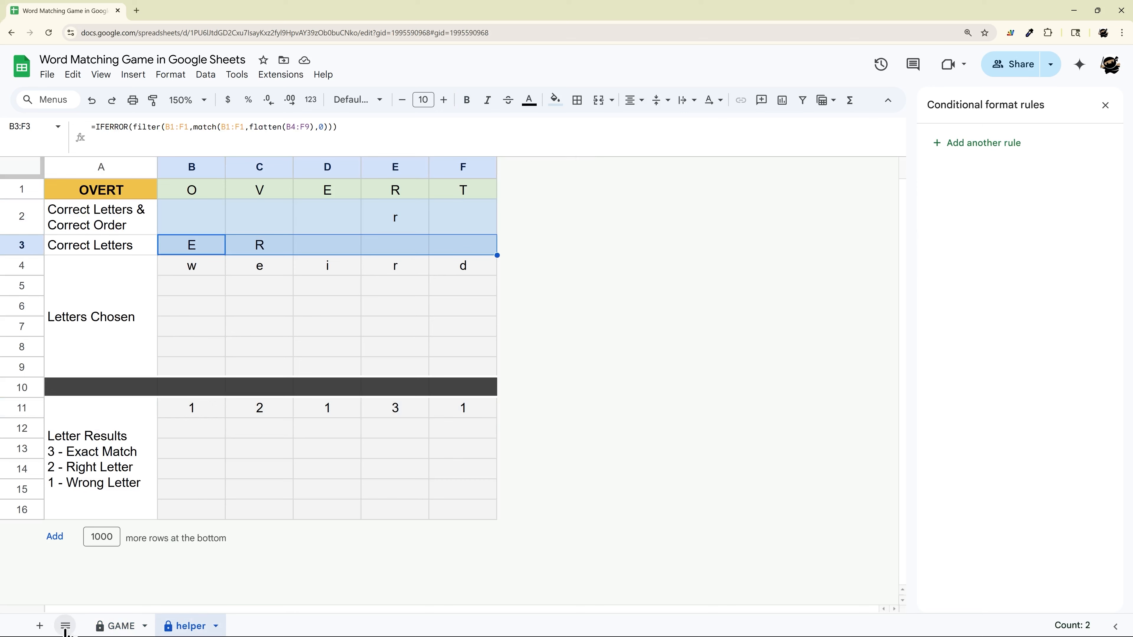
Return to the GAME sheet and select the guess in D4:H4
{"action": "left_click", "coordinate": [134, 626]}
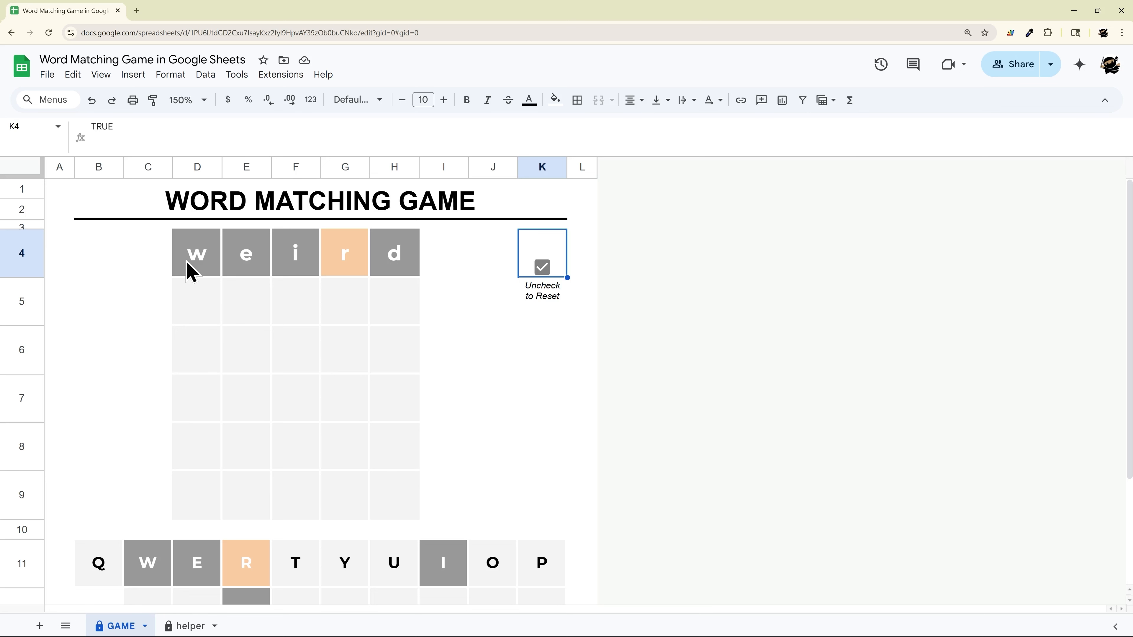
{"action": "left_click_drag", "start_coordinate": [192, 271], "coordinate": [404, 264]}
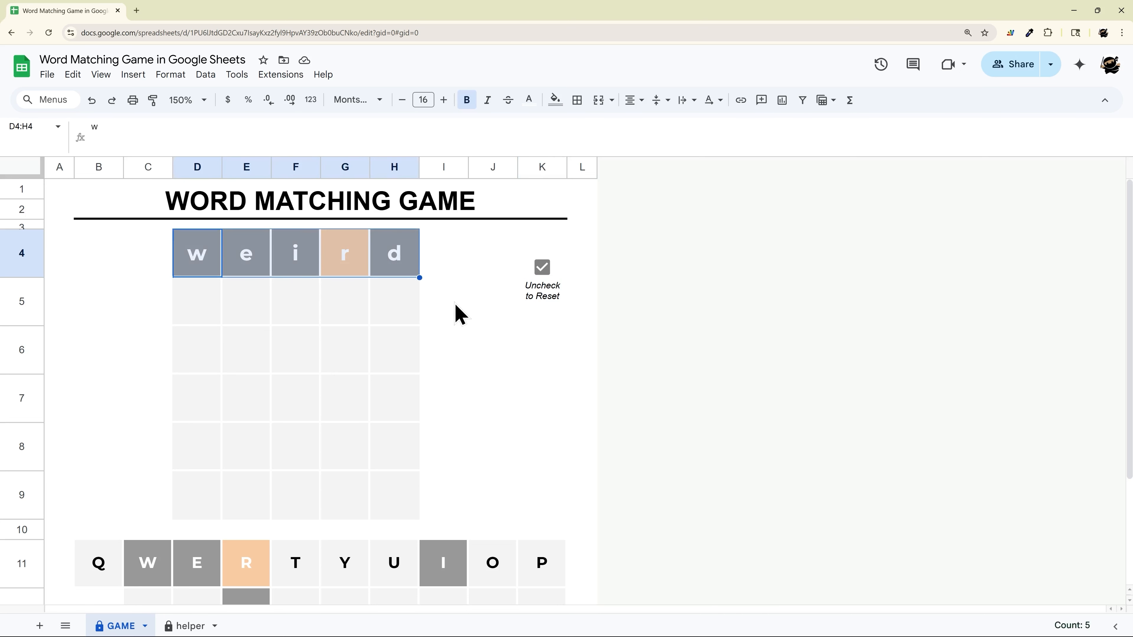